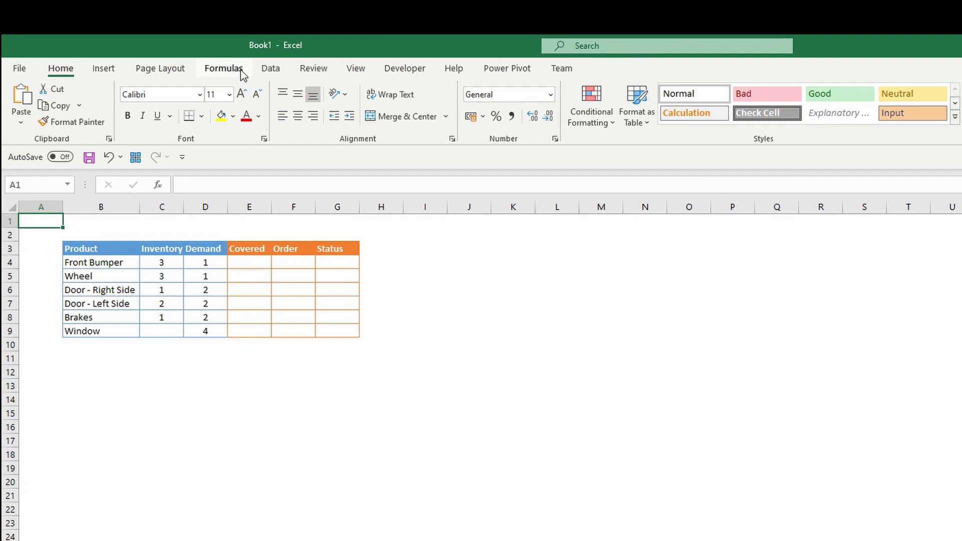
click(242, 72)
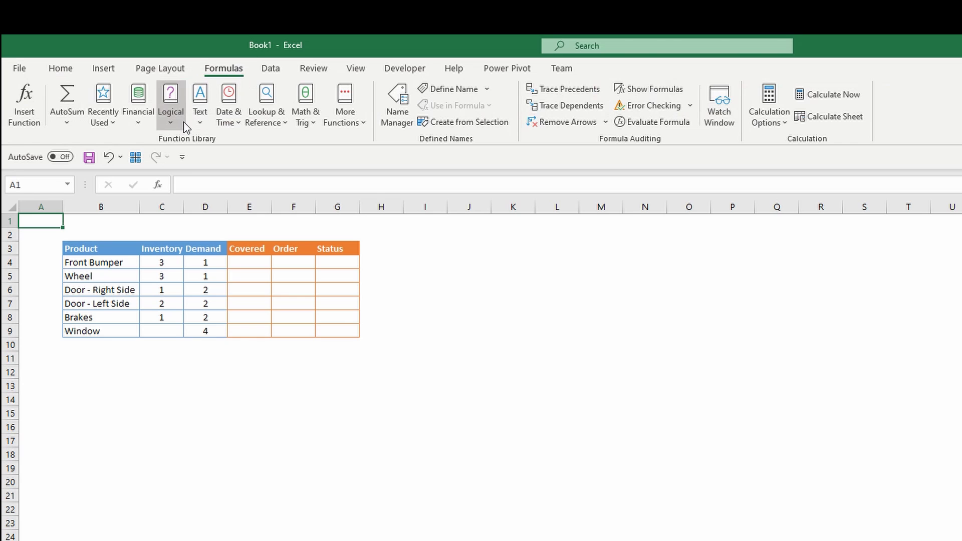
click(186, 127)
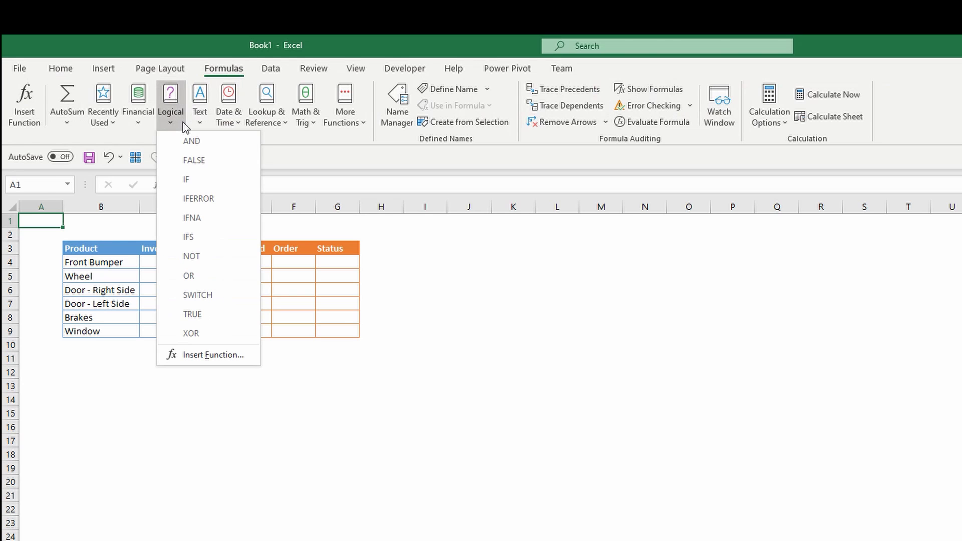
click(205, 184)
key(Escape)
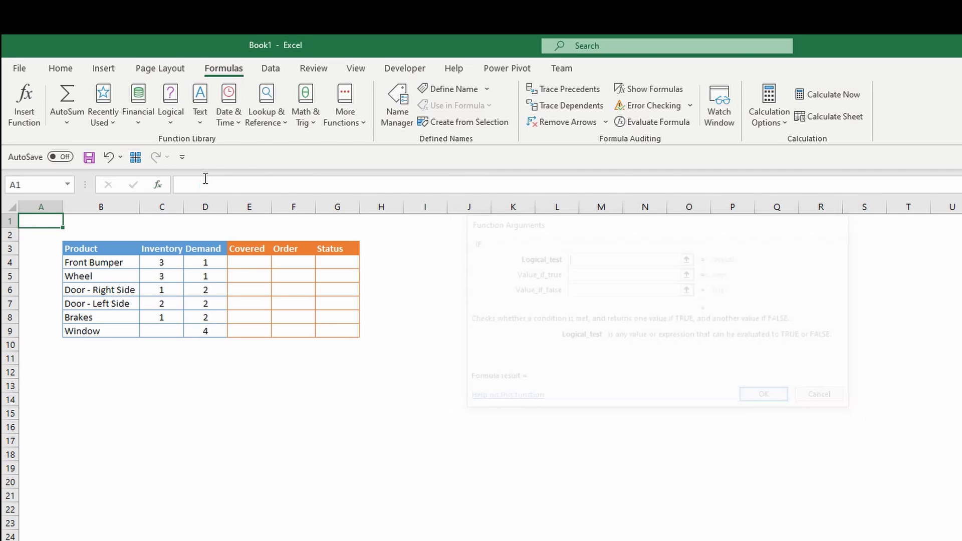
click(163, 187)
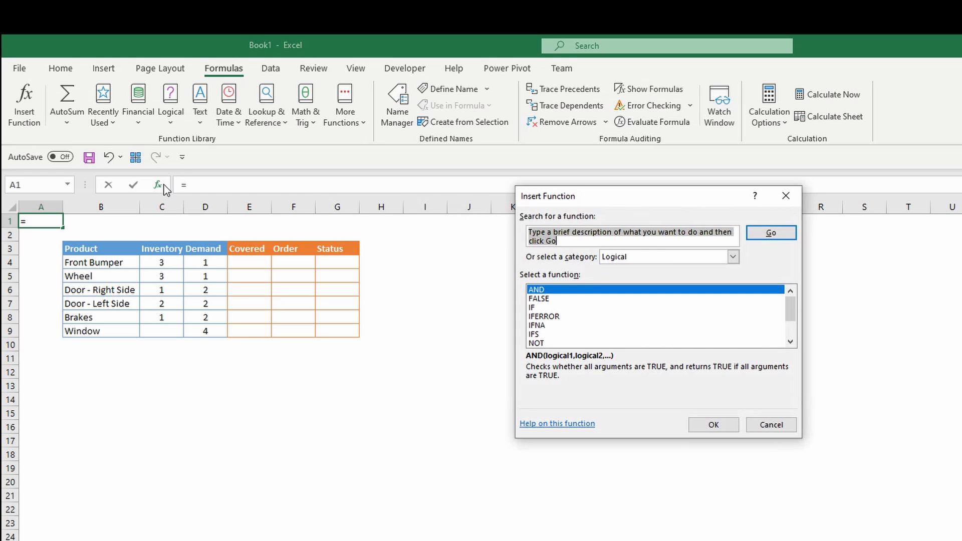
click(666, 257)
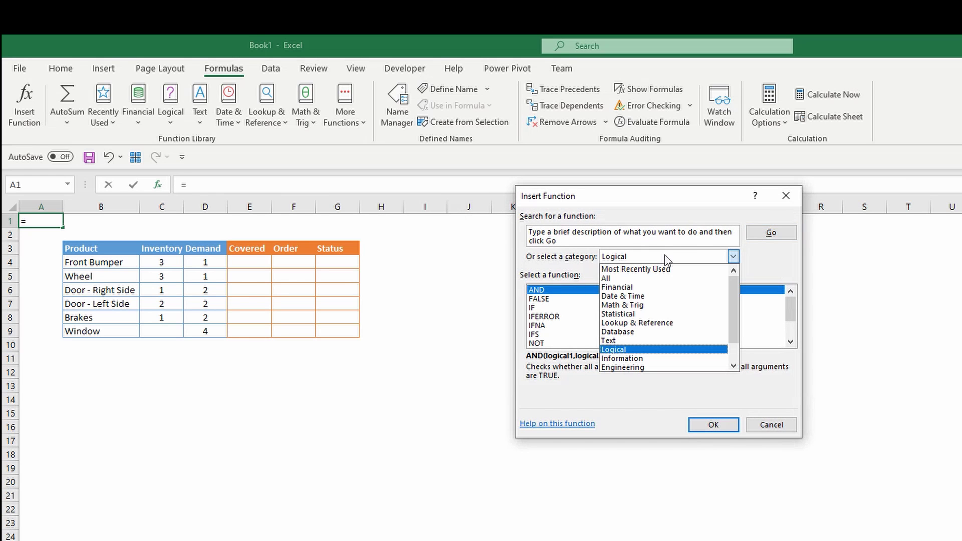
click(666, 349)
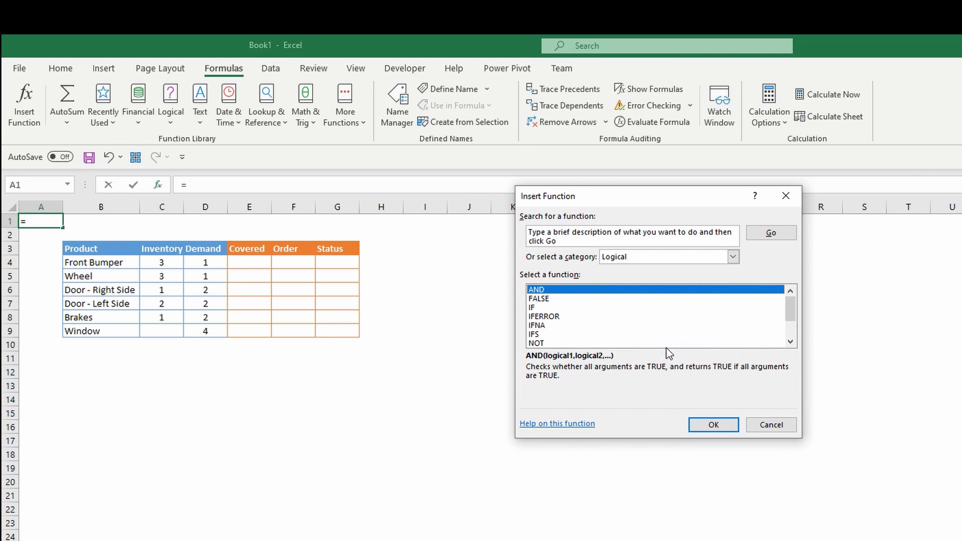
click(536, 309)
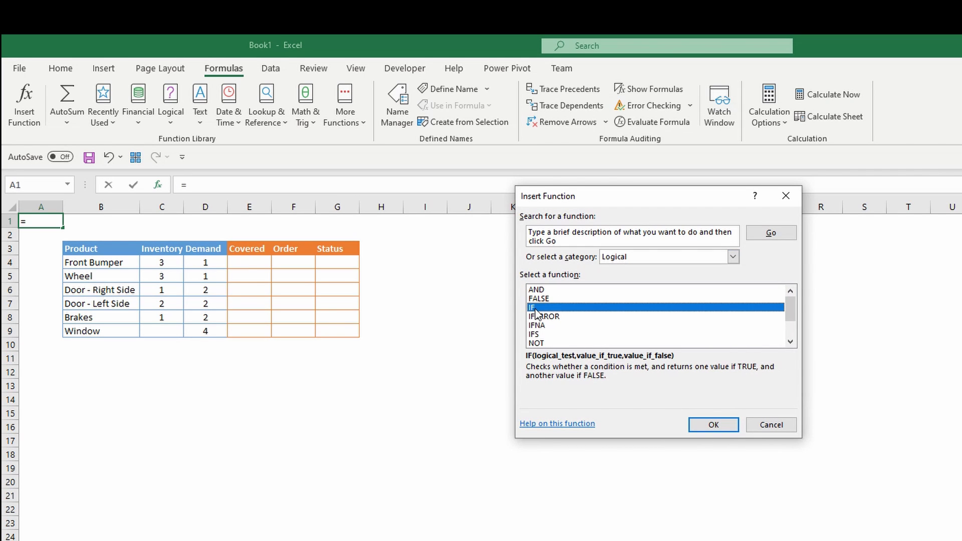
click(711, 426)
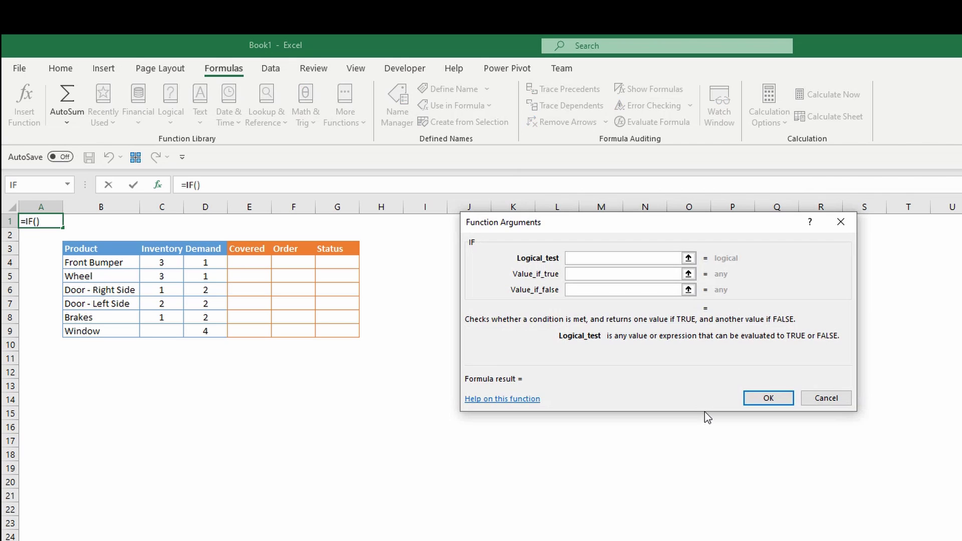
key(Escape)
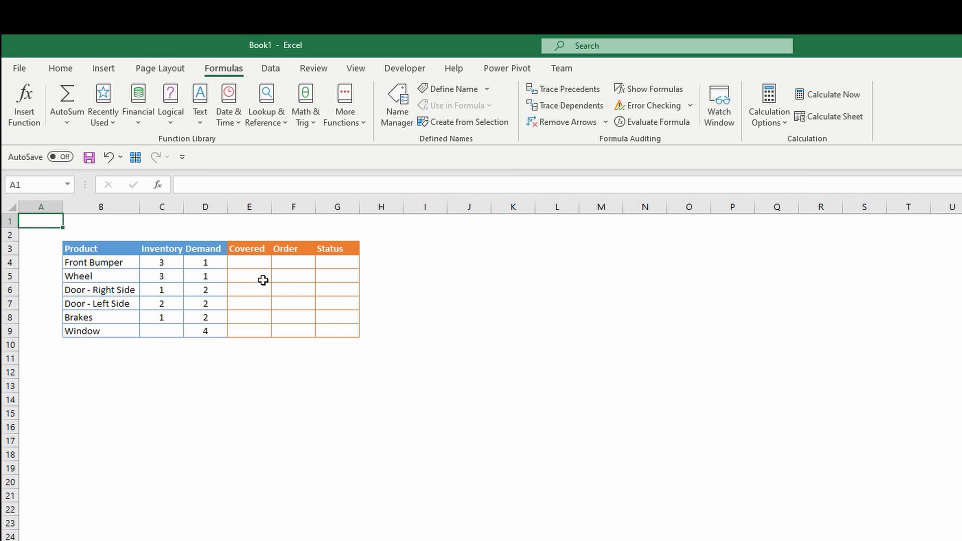
Start an IF formula in cell E4, the Covered cell for Front Bumper.
click(254, 264)
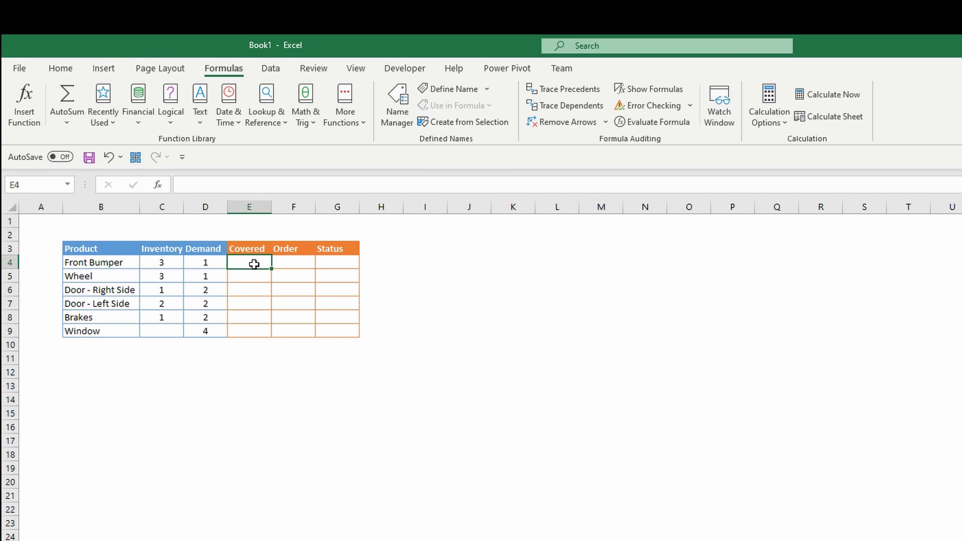
text(=)
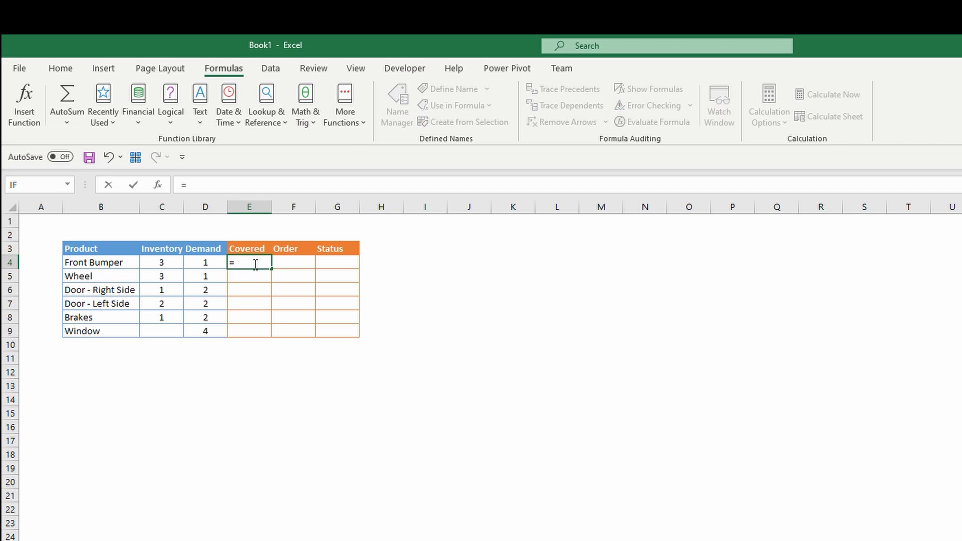
text(if)
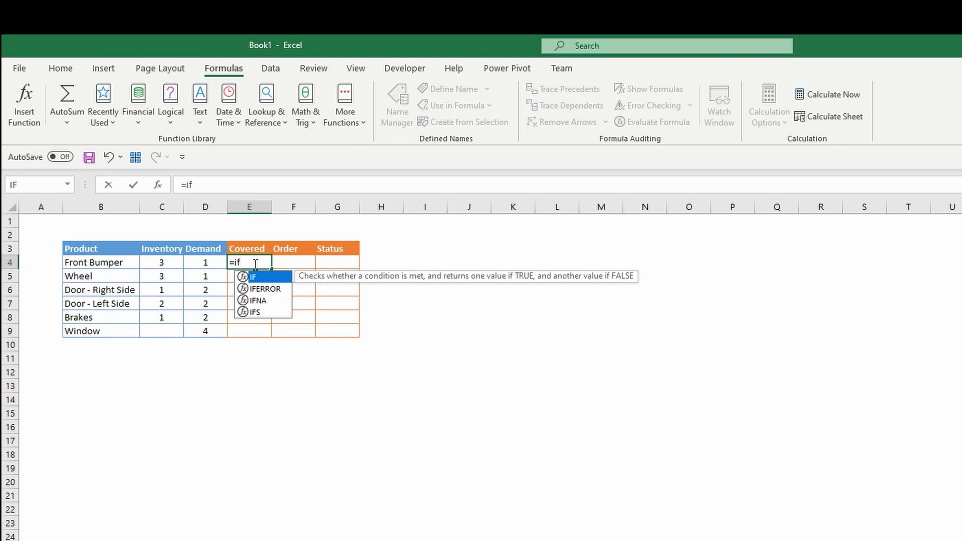
key(Tab)
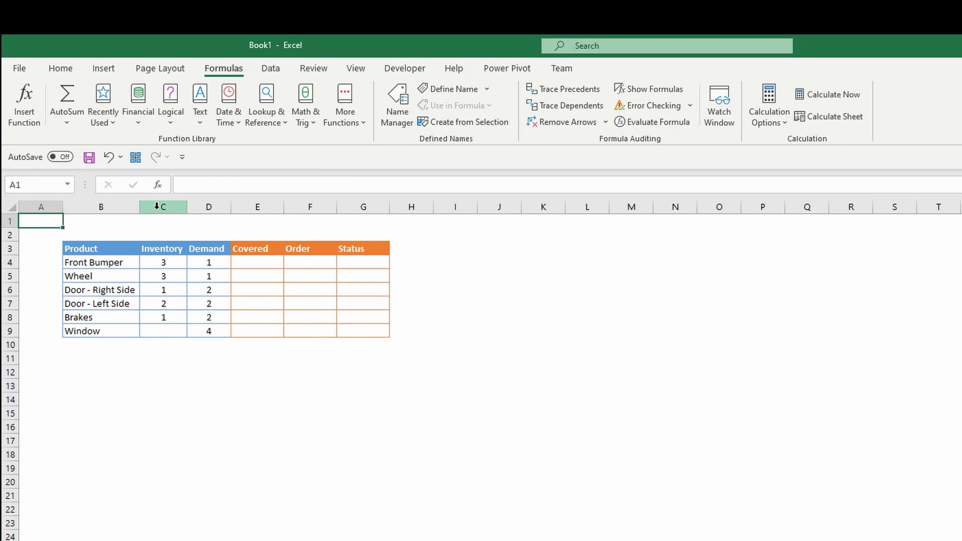
click(161, 207)
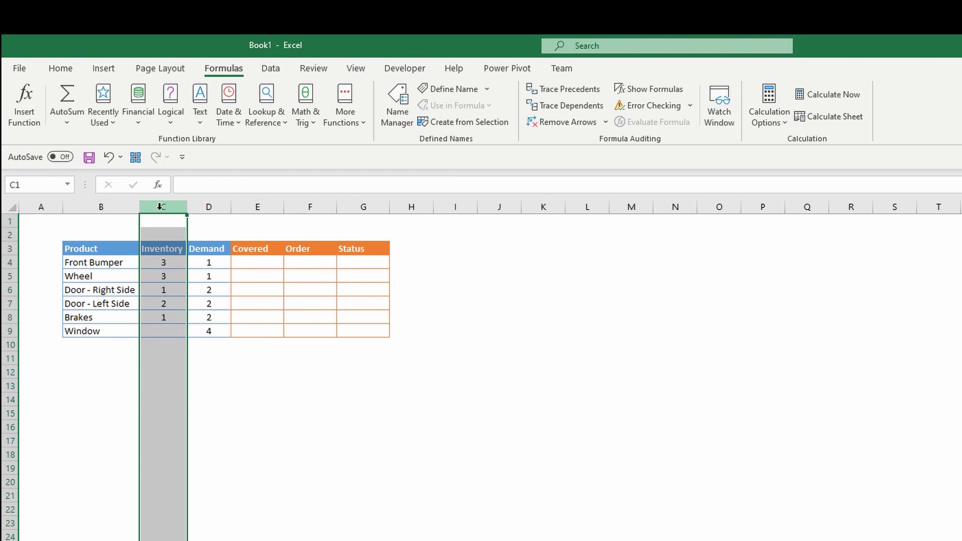
click(206, 207)
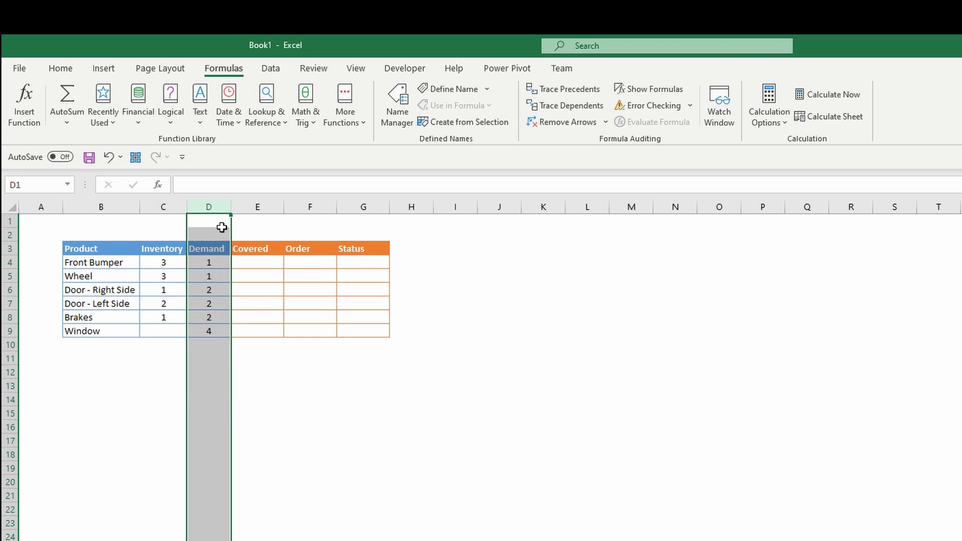
click(307, 259)
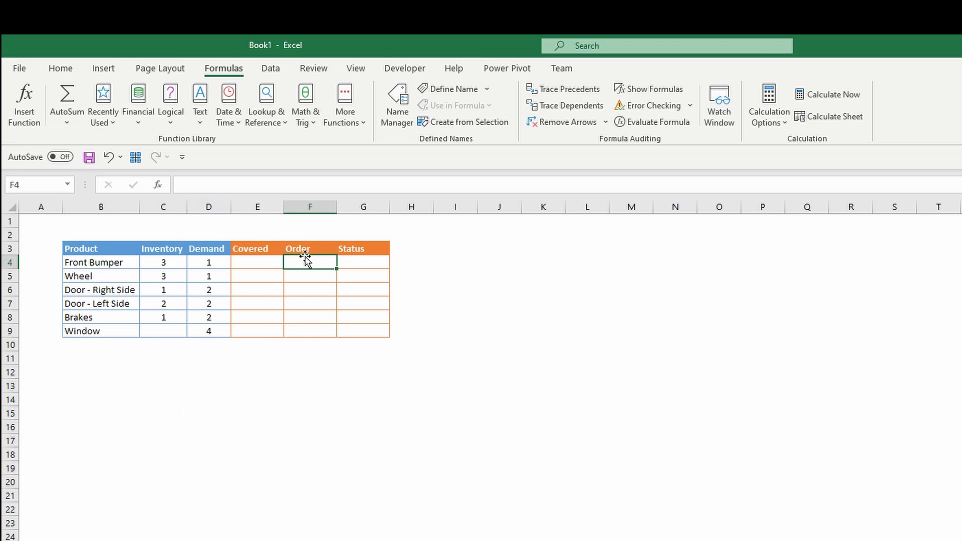
click(348, 262)
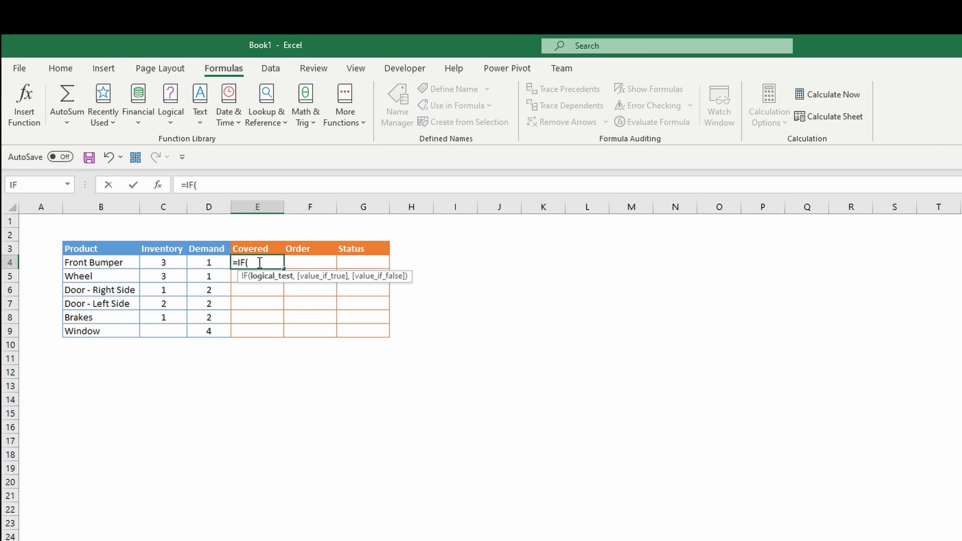
Complete the formula in E4 as =IF(C4>=D4,"Yes","No") to check whether inventory covers demand.
click(178, 262)
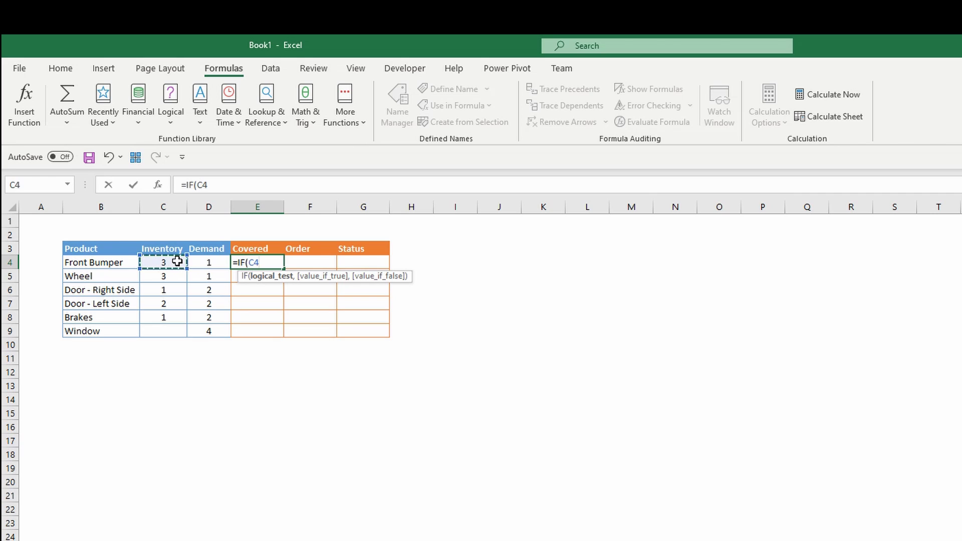
text(>=)
click(197, 263)
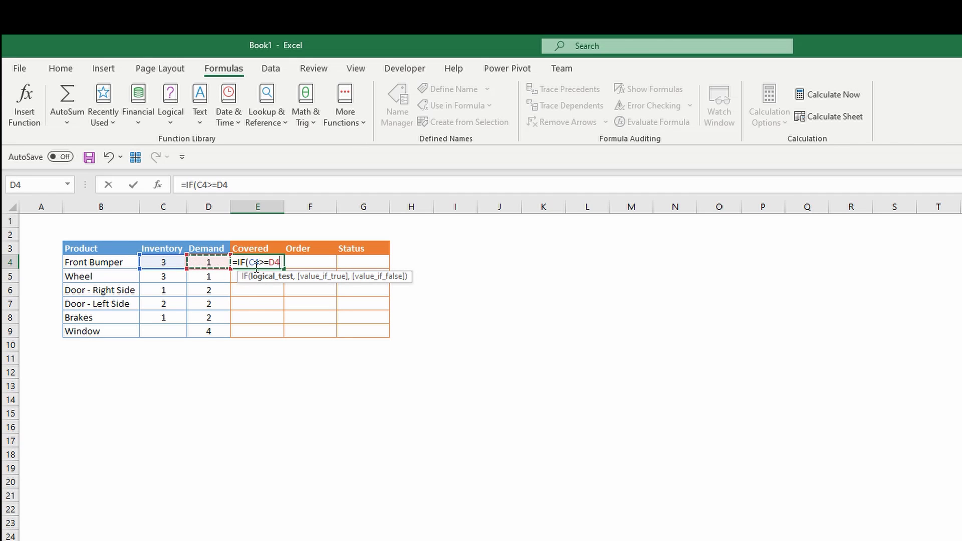
click(282, 262)
text(,)
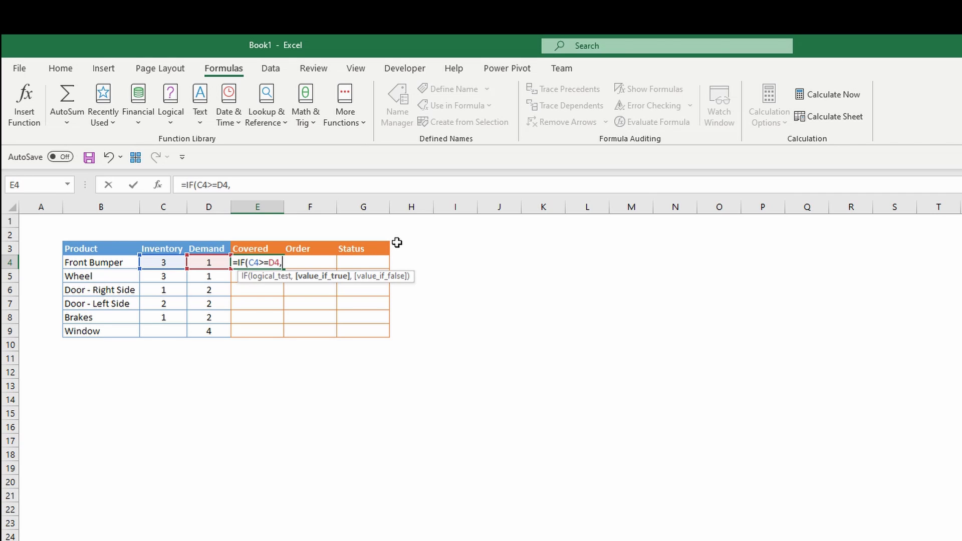
text("Yes")
text(,)
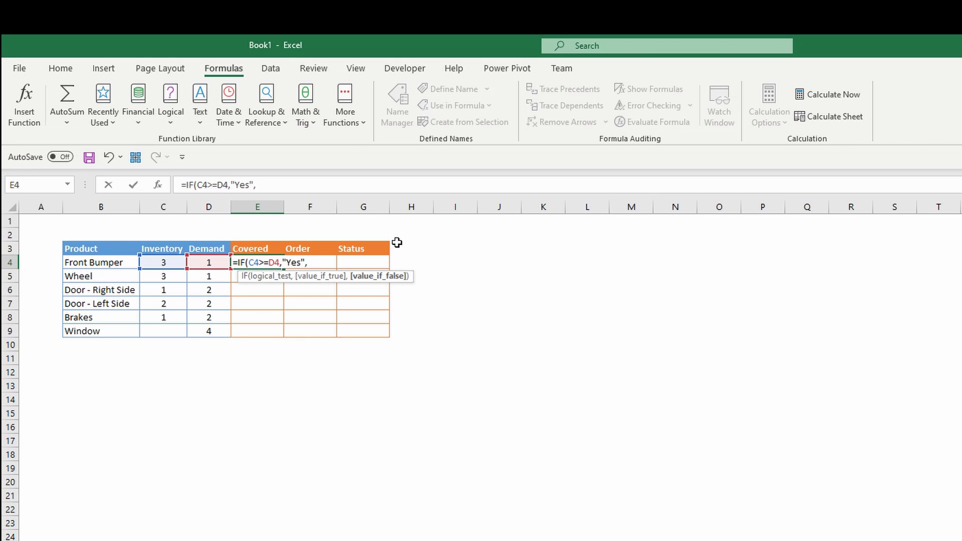
text("No")
text())
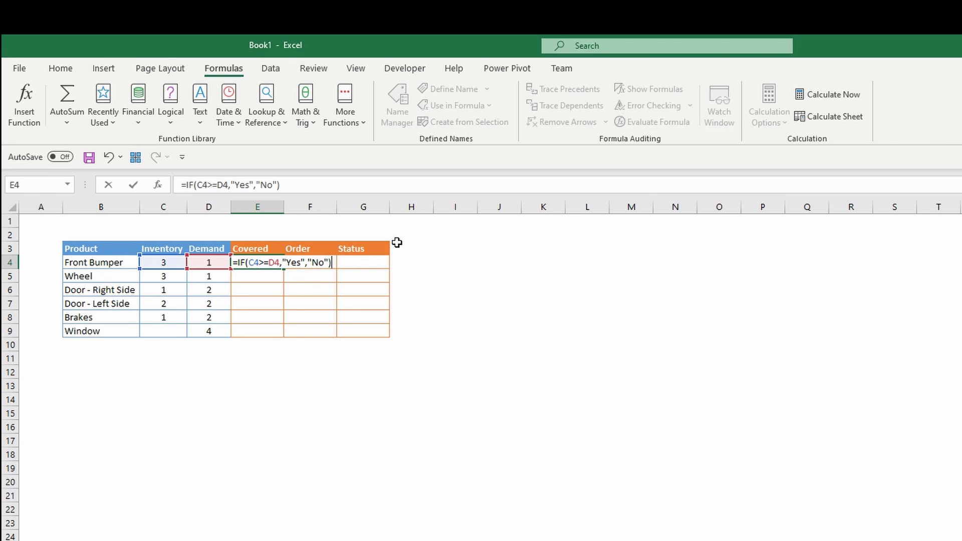
key(Return)
Fill the Covered formula from E4 down through E9 for all remaining products.
click(278, 262)
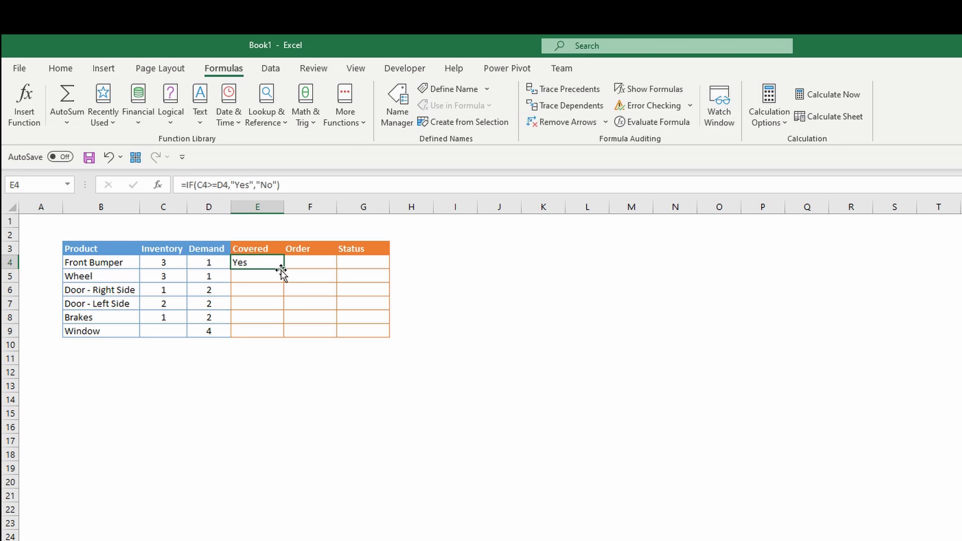
double_click(284, 270)
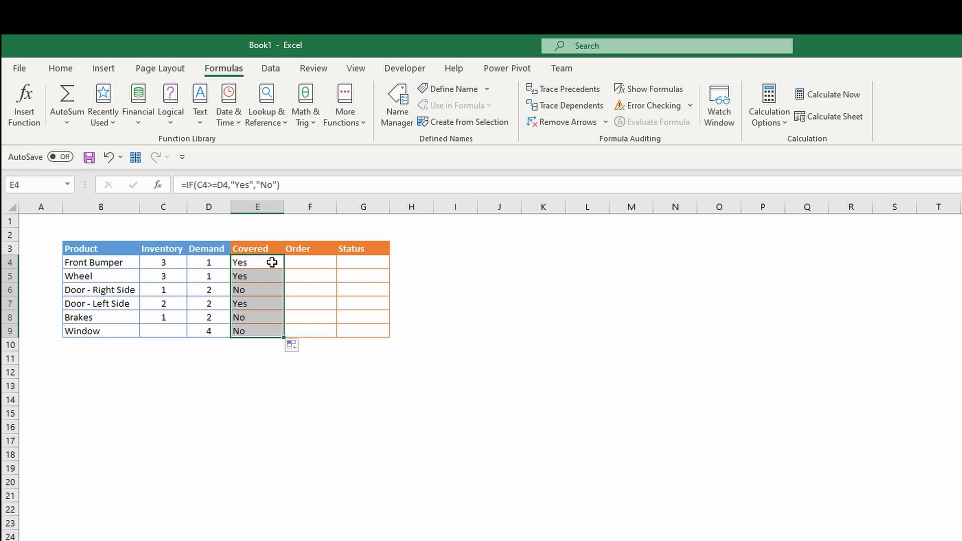
click(270, 260)
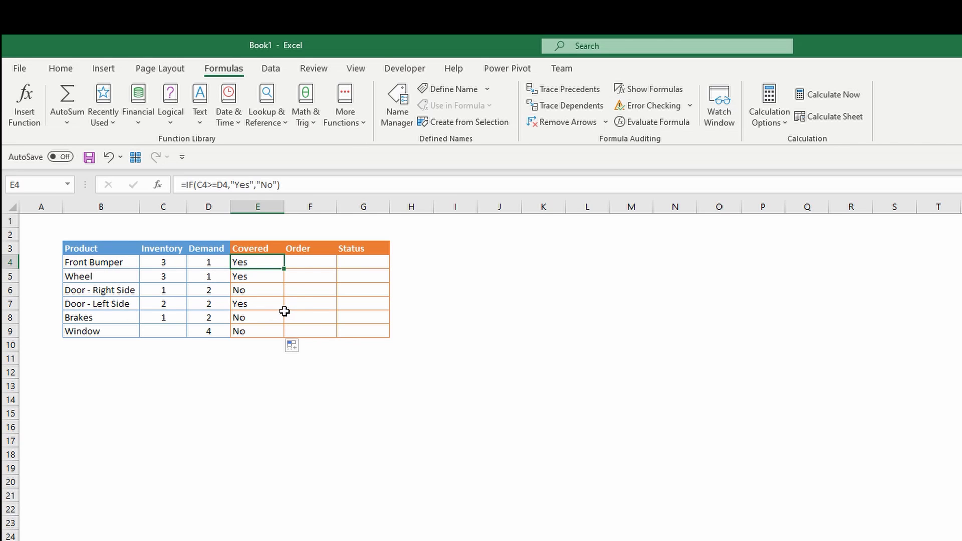
Start an IF formula in F4 under Order that tests E4="Yes" and returns 0 when true.
click(296, 268)
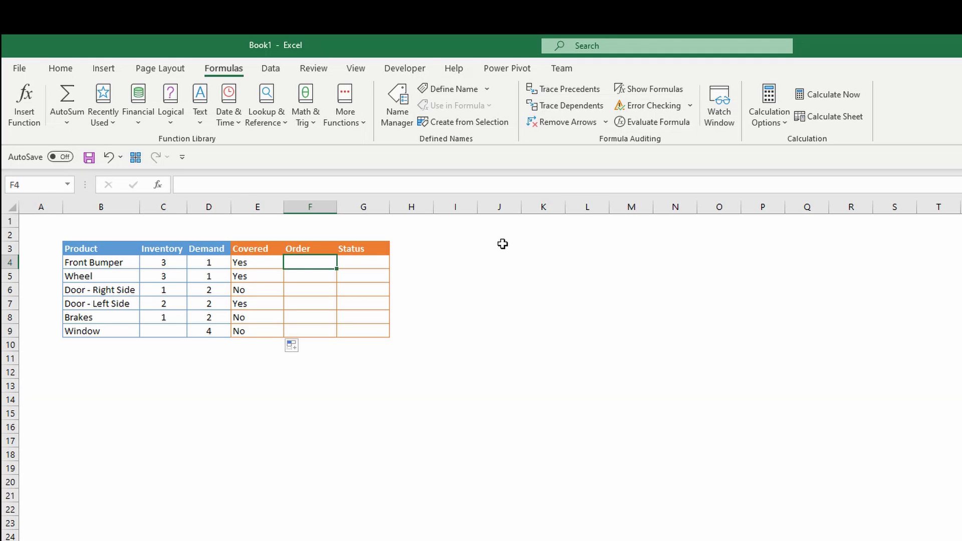
click(254, 207)
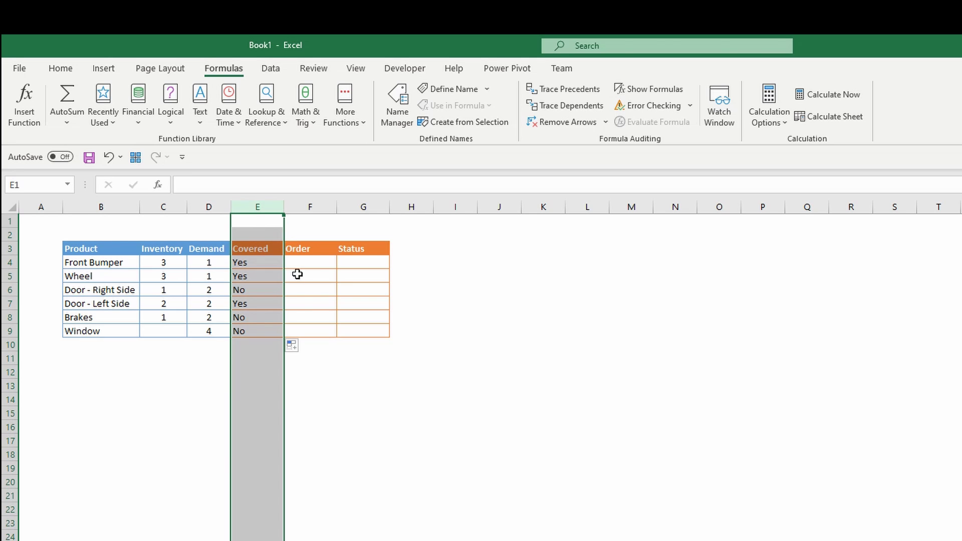
click(295, 267)
text(=if)
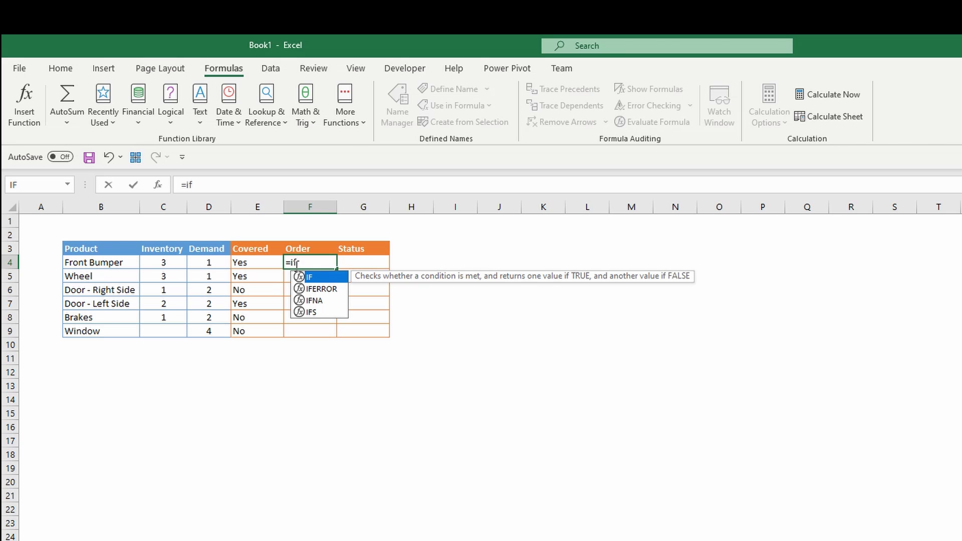
key(Tab)
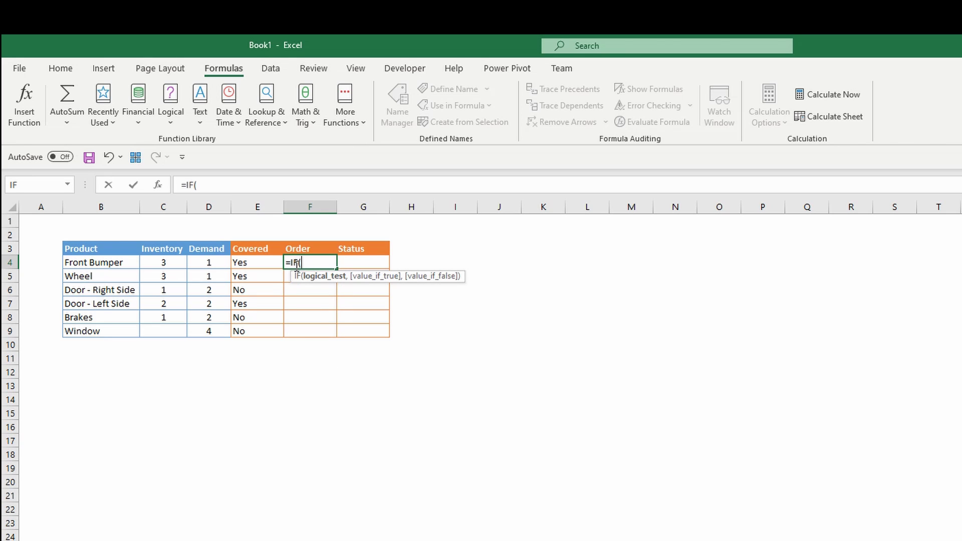
click(245, 262)
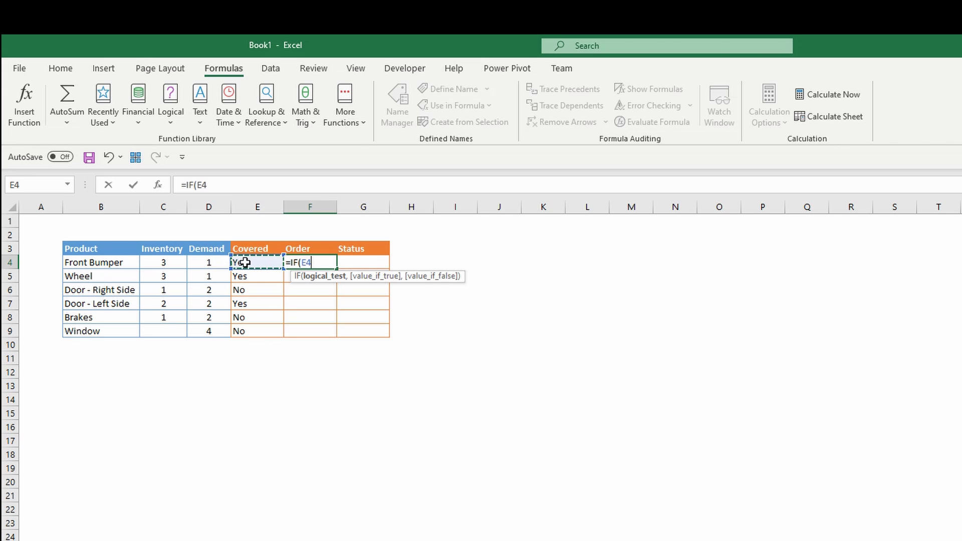
text(="Yes")
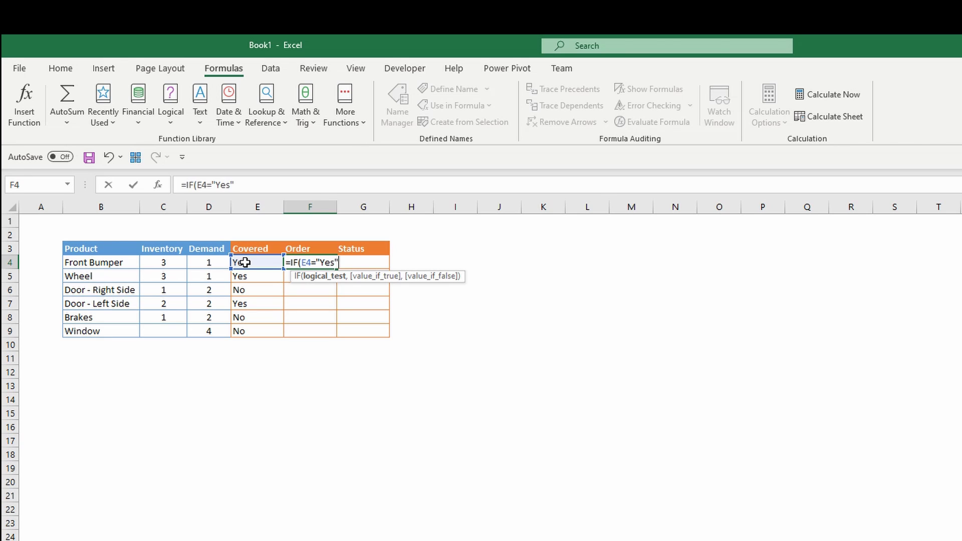
text(,)
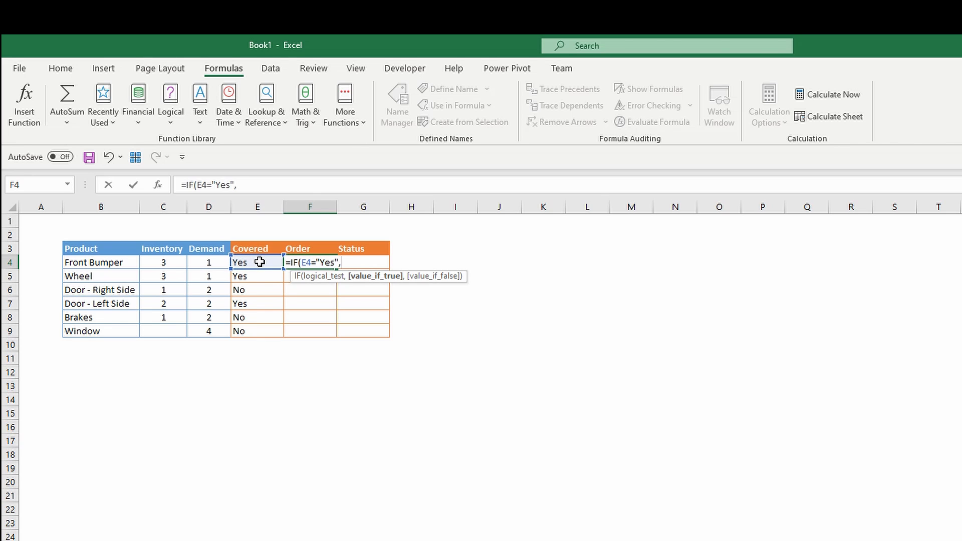
text(0,)
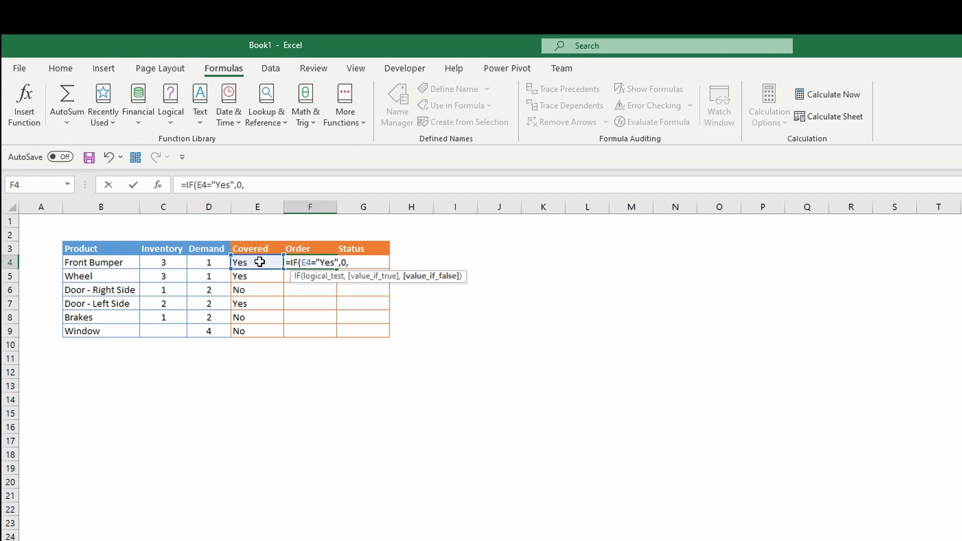
Complete the Order formula in F4 as =IF(E4="Yes",0,D4-C4) and fill it down through F9.
key(Left)
key(Left)
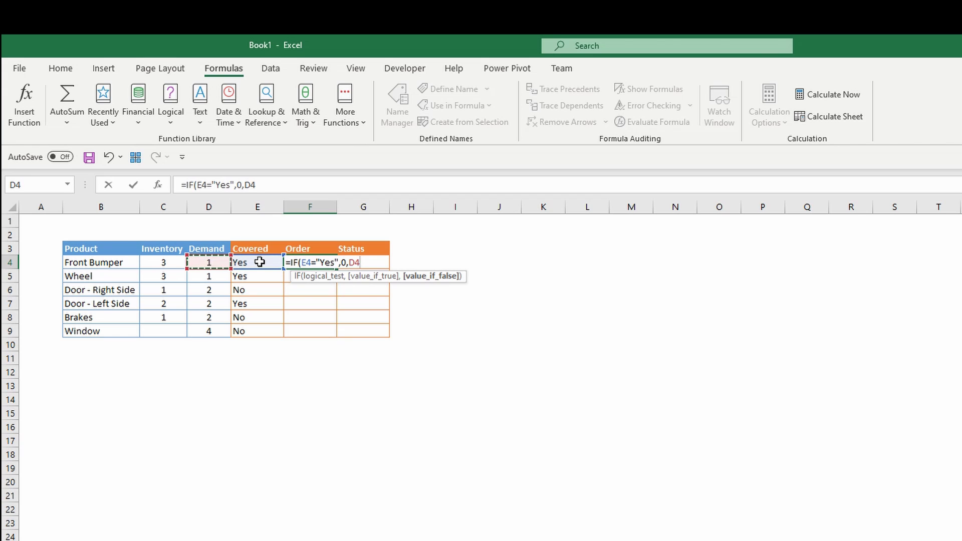
text(-)
key(Left)
key(Left)
key(Left)
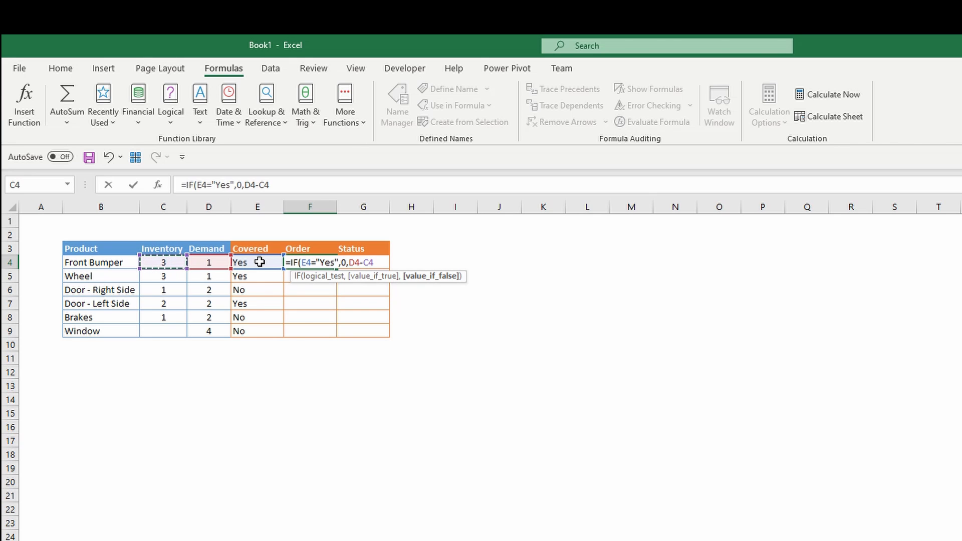
text())
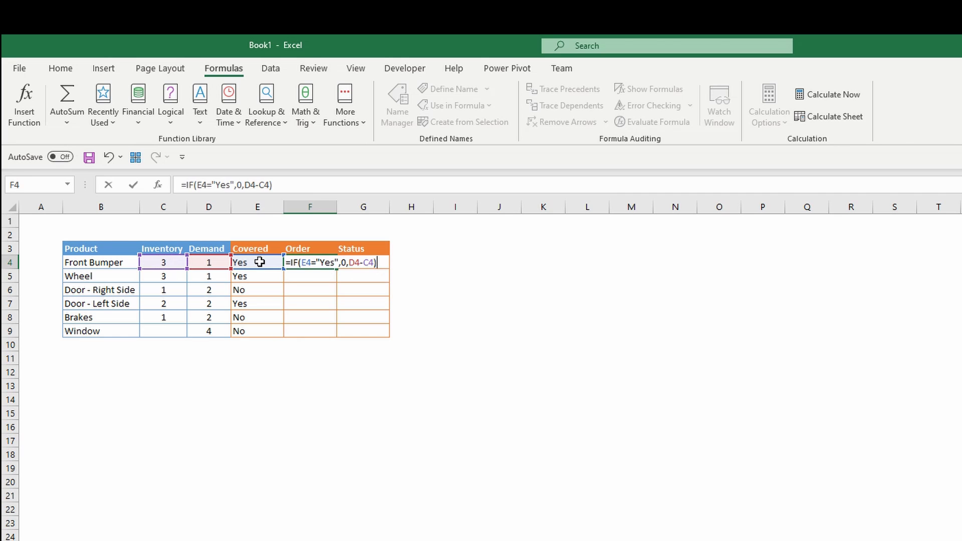
key(Return)
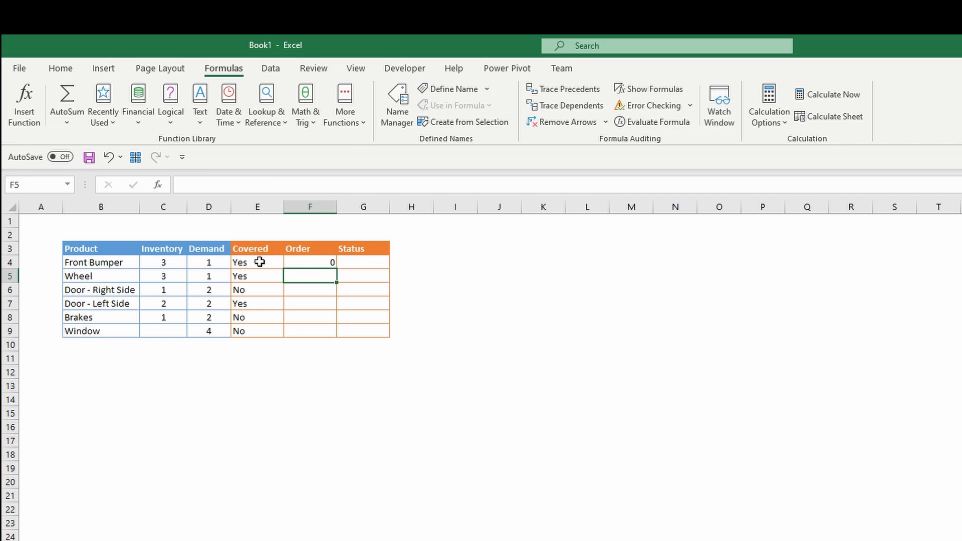
click(330, 263)
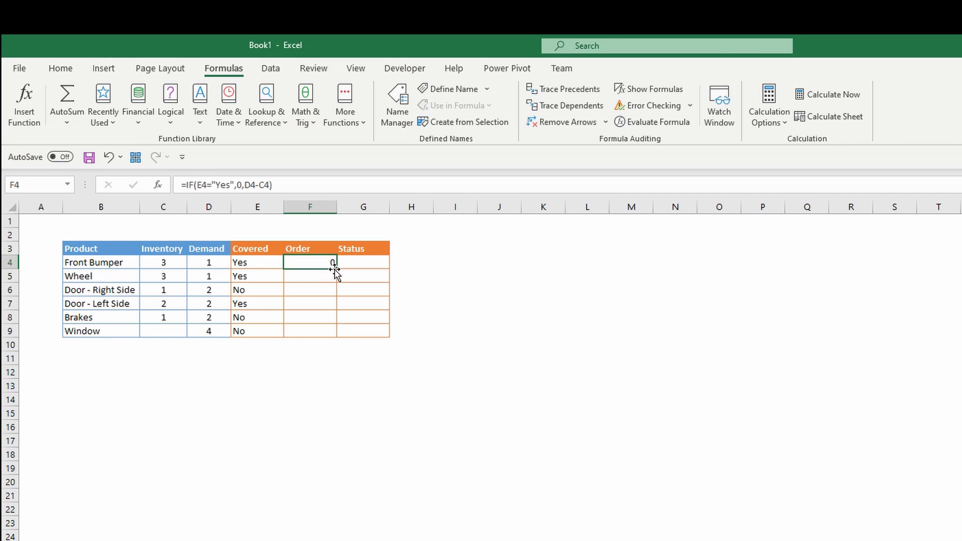
double_click(336, 270)
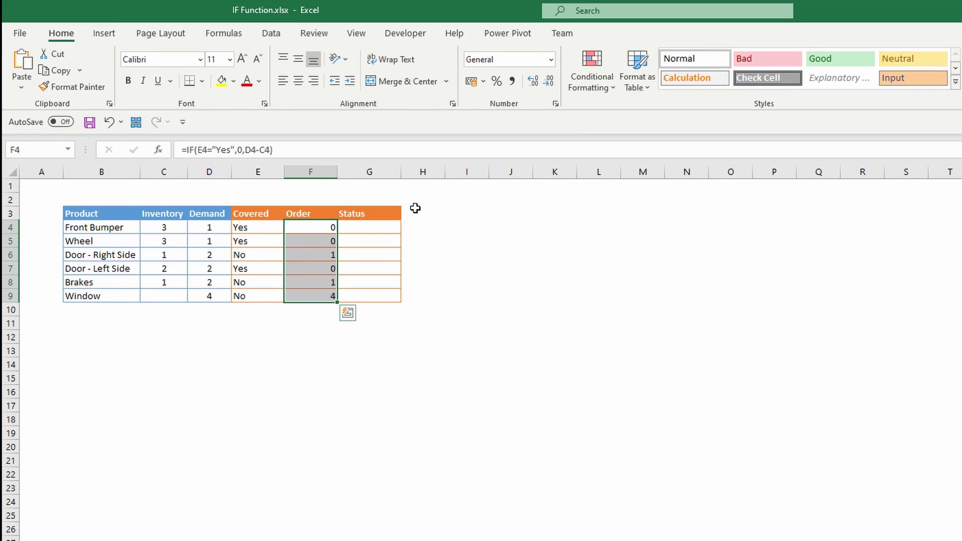
click(460, 196)
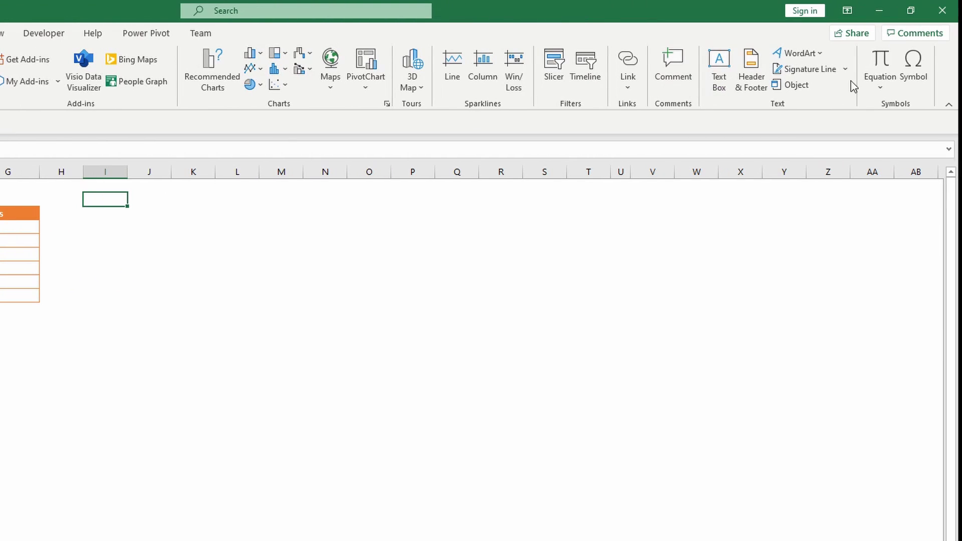
click(913, 83)
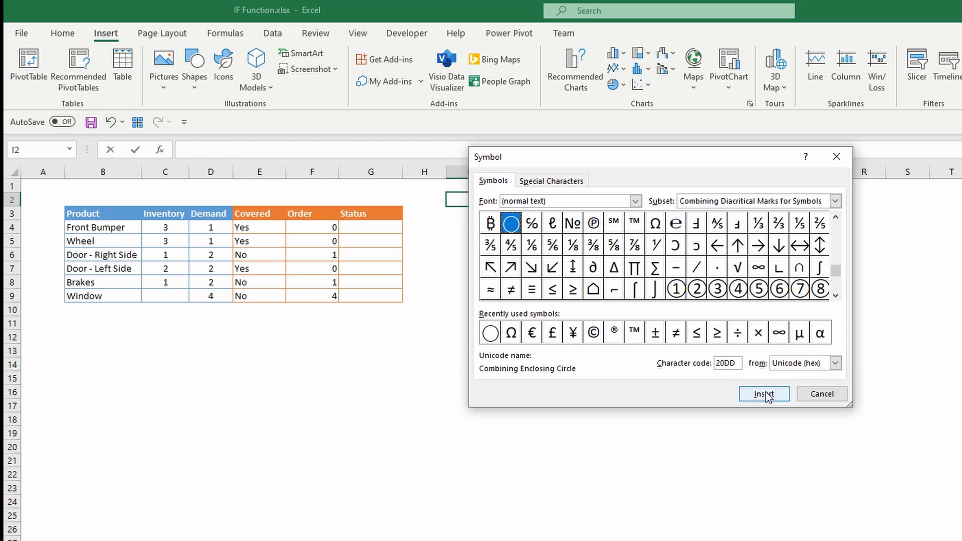
click(808, 398)
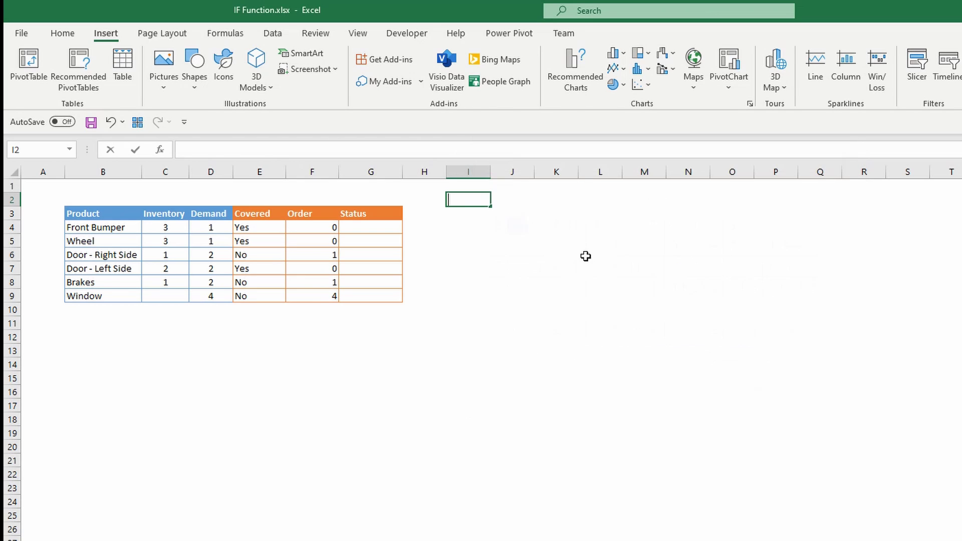
Insert a thumbs up emoji in cell I2, finding it in the emoji picker with the search "thumbs up".
click(496, 199)
click(474, 200)
key(super+period)
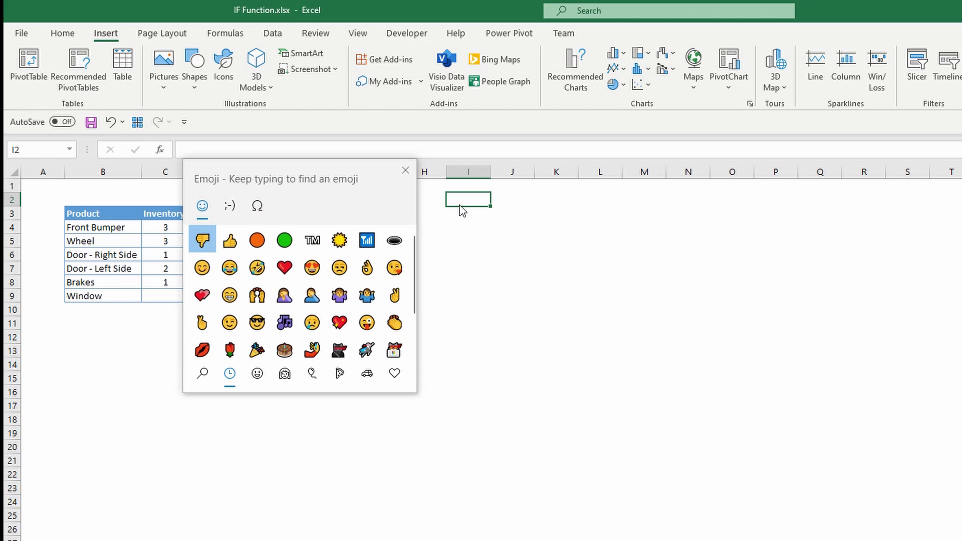
text(t)
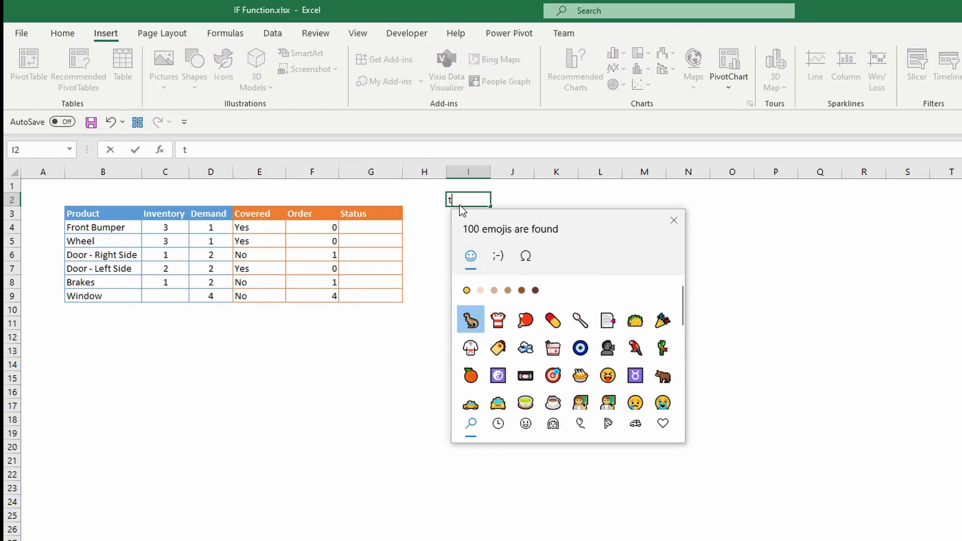
text(hum)
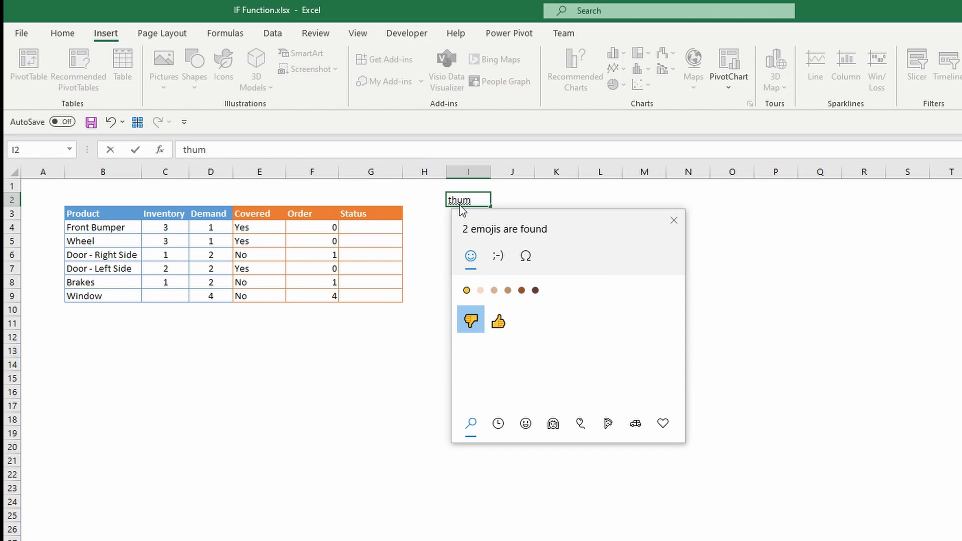
text(bs up)
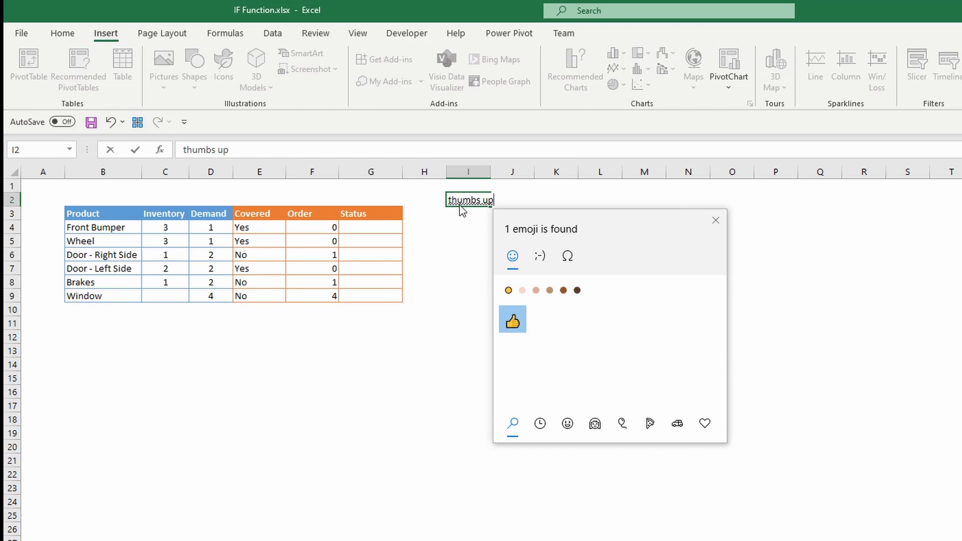
click(513, 320)
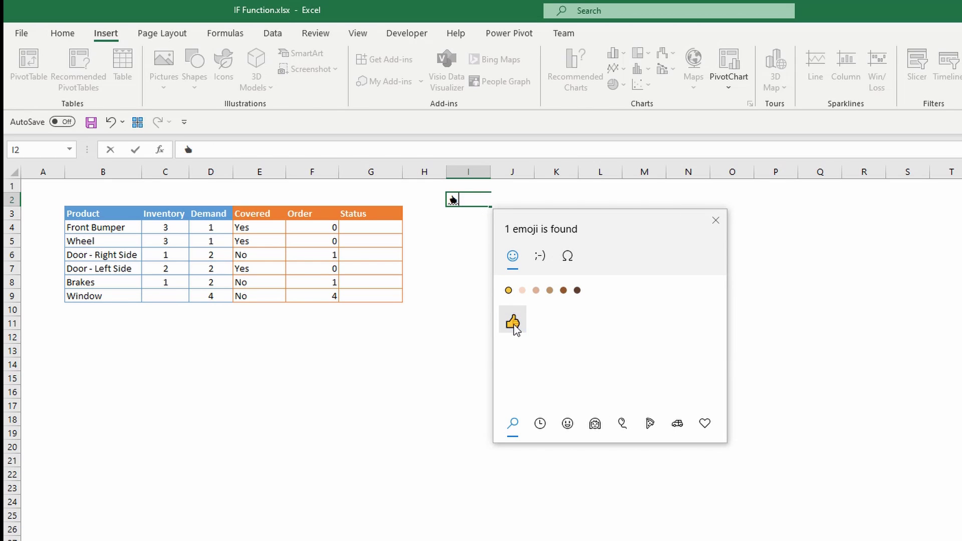
key(Escape)
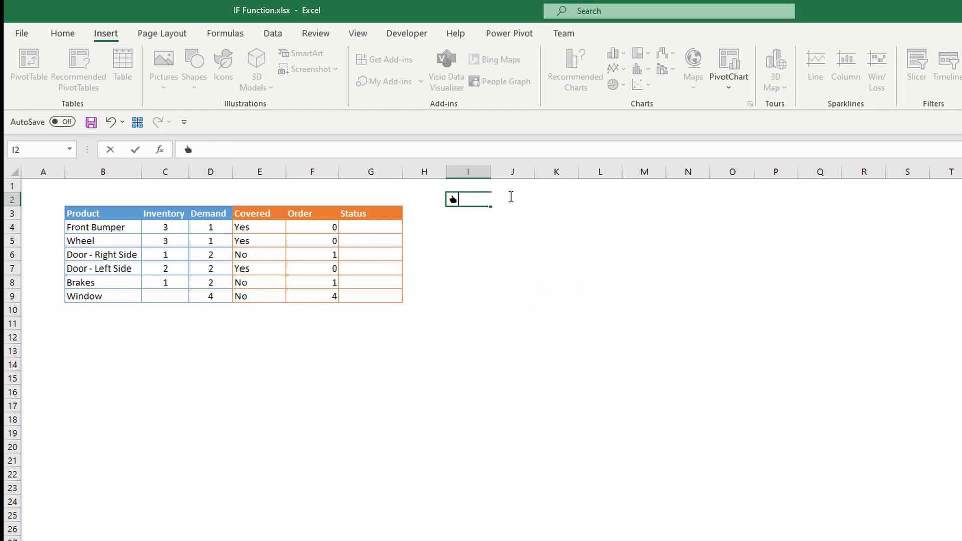
Insert a thumbs down emoji in cell J2, finding it in the emoji picker with the search "thumbs".
click(528, 198)
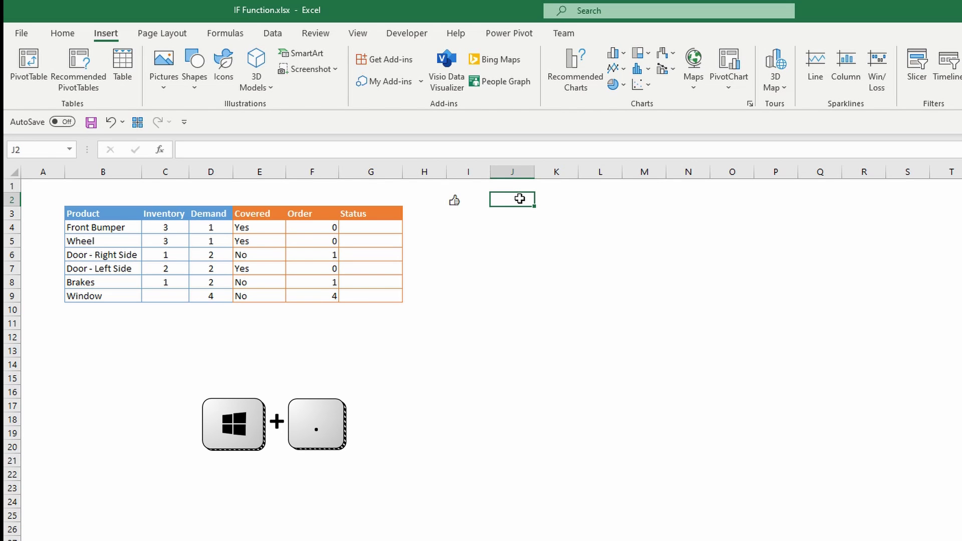
key(super+period)
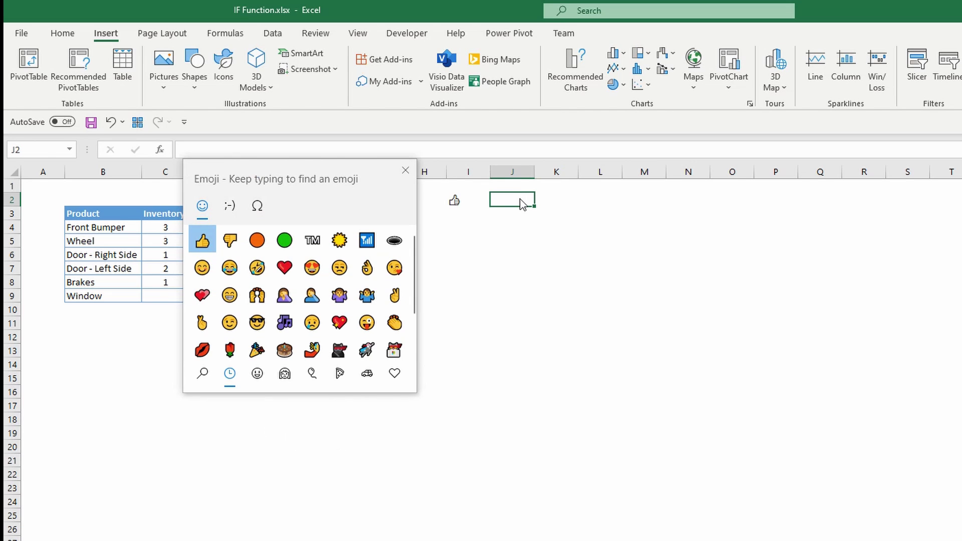
text(thumb)
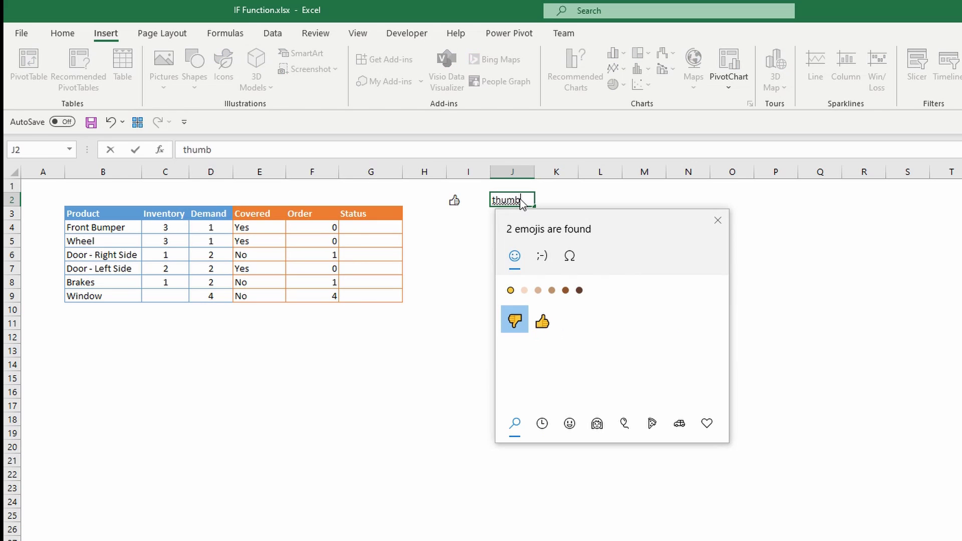
text(s)
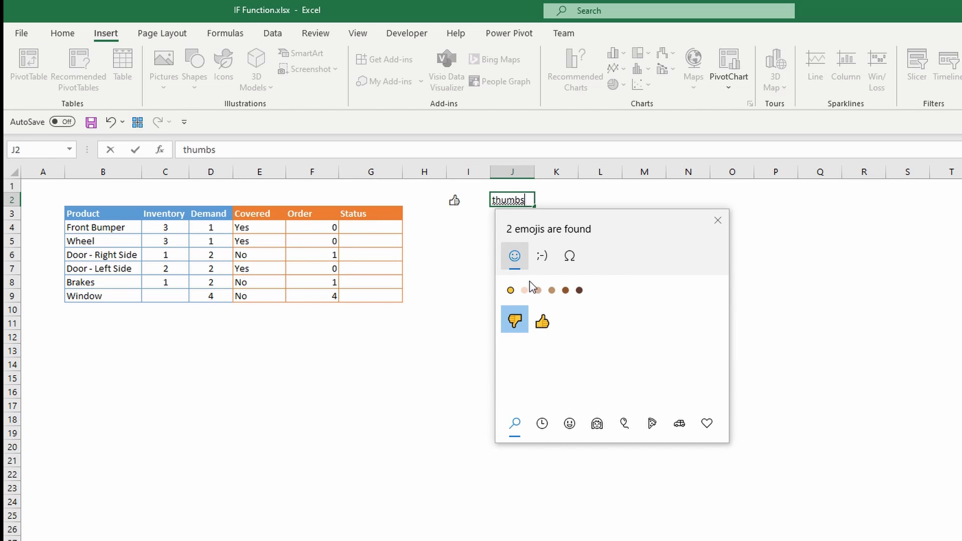
double_click(515, 320)
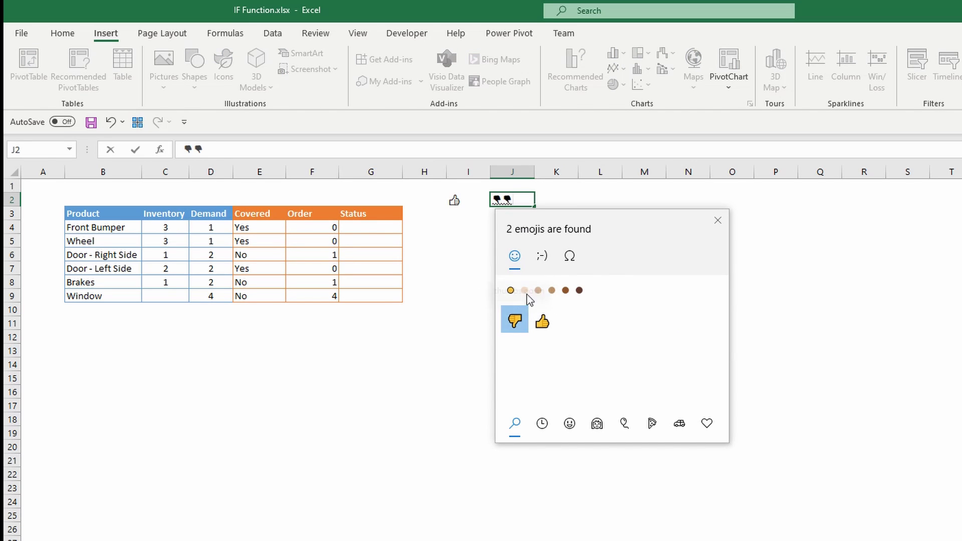
key(Escape)
key(Return)
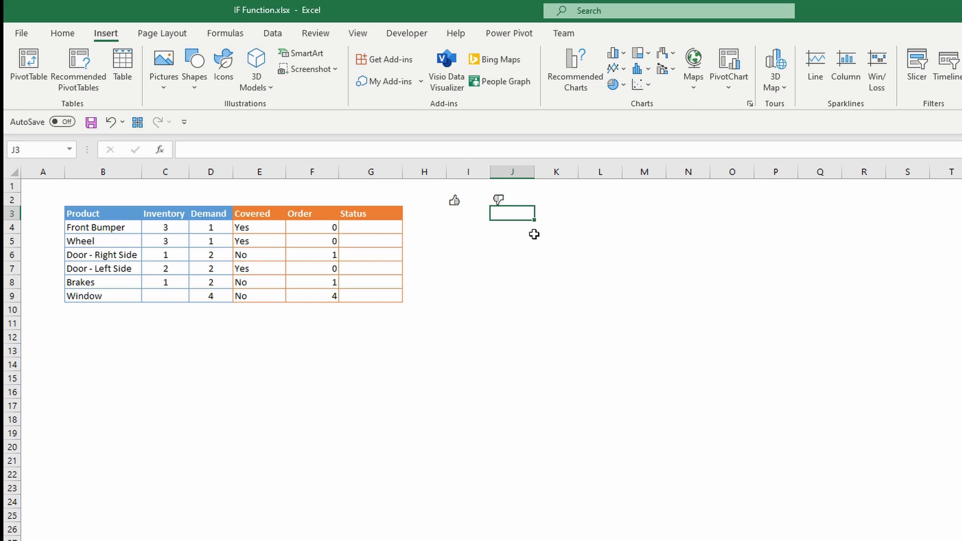
Enter the formula =IF(F4>0,J2,I2) in G4, the Status cell for Front Bumper.
click(394, 227)
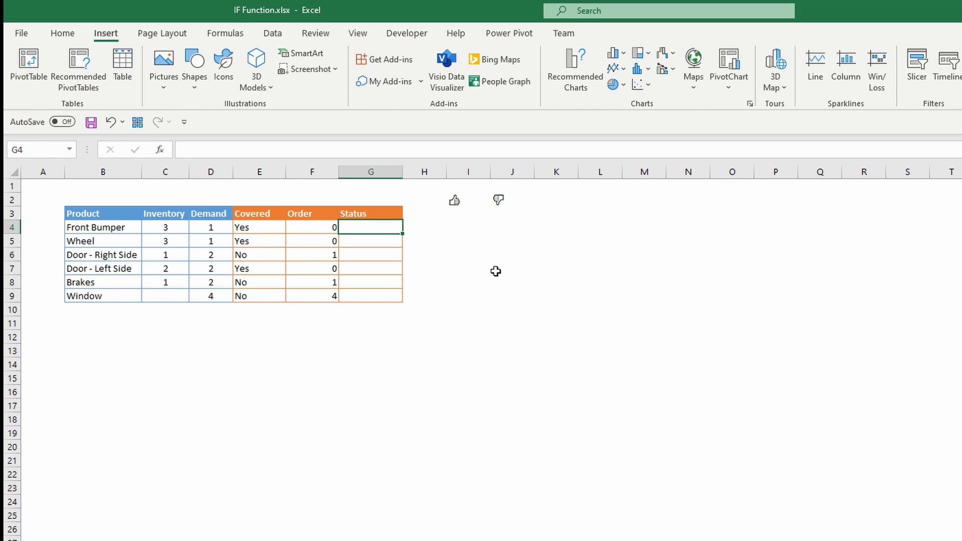
text(=)
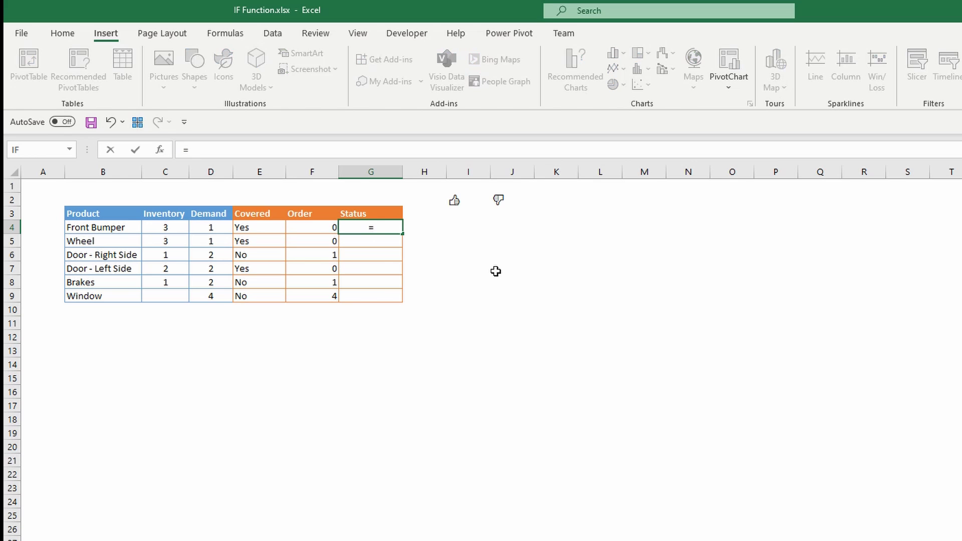
text(if)
key(Tab)
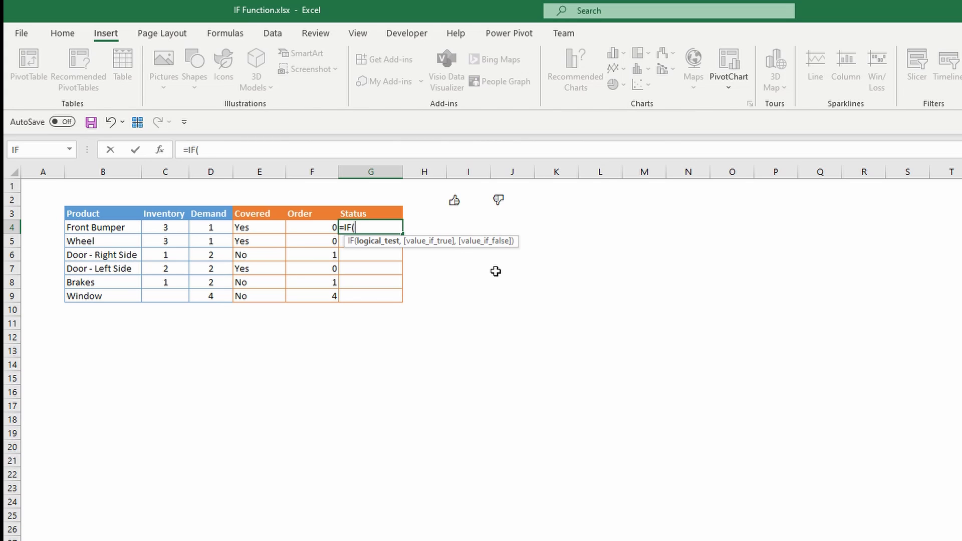
key(Left)
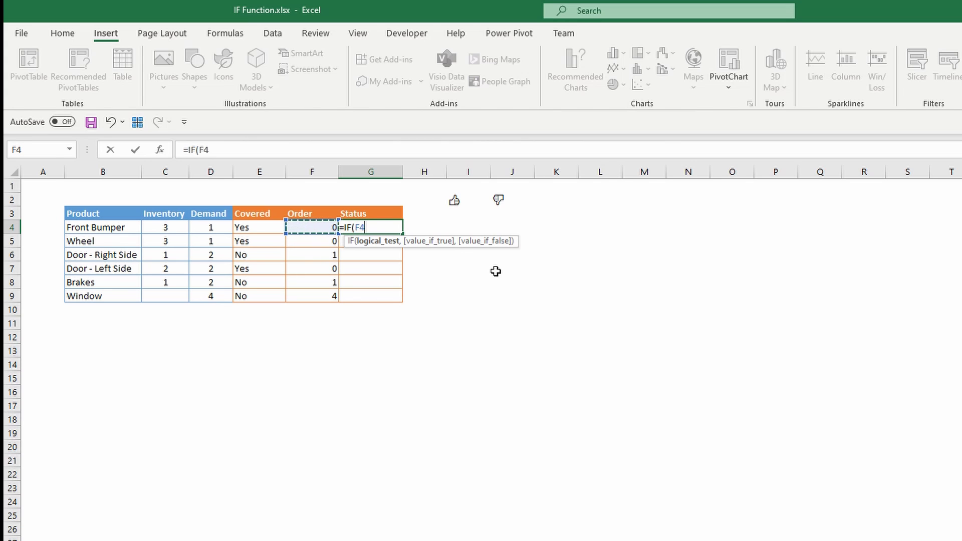
text(>0,)
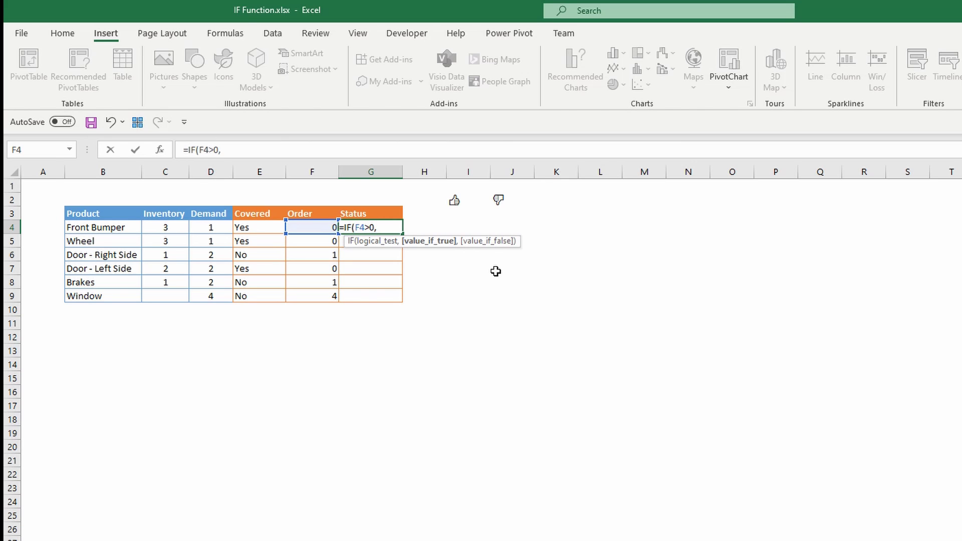
click(499, 201)
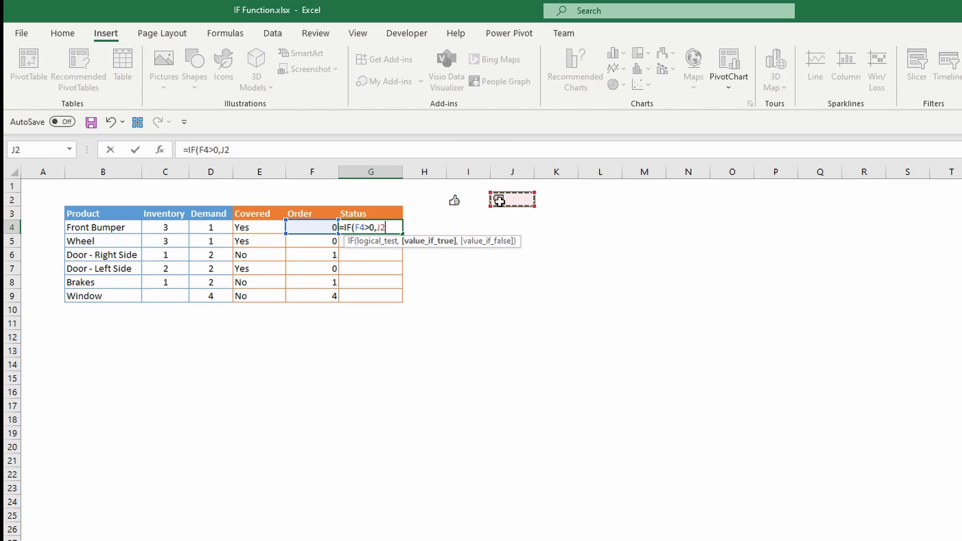
text(,)
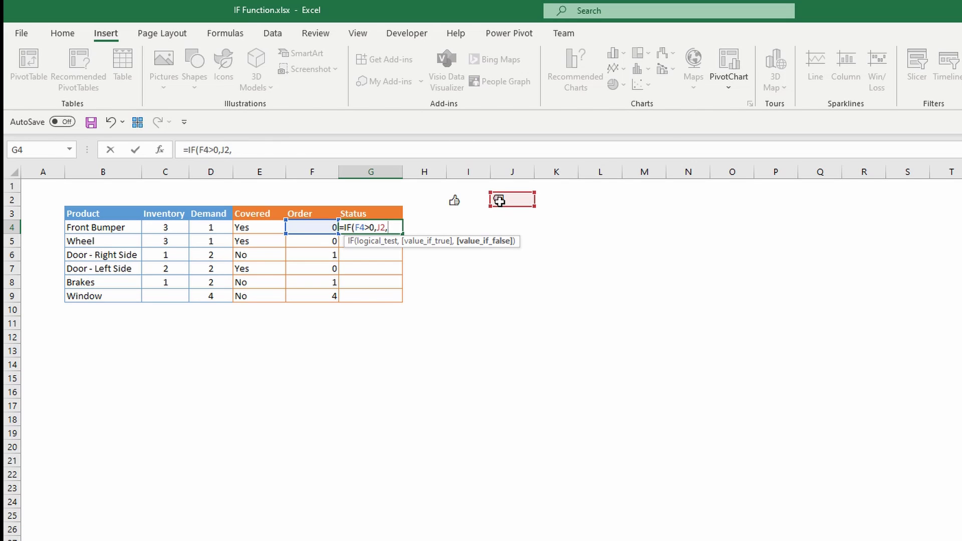
click(466, 201)
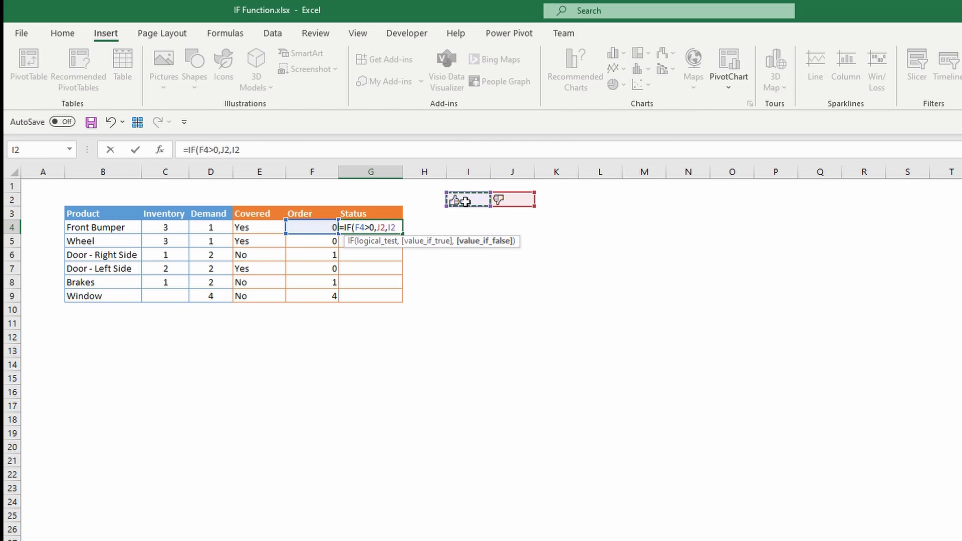
text())
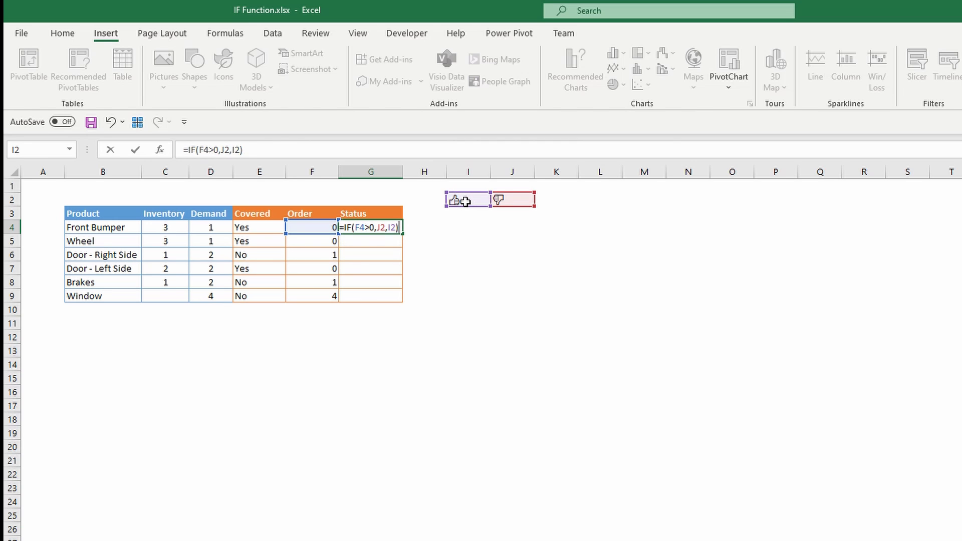
key(Return)
Fill the Status formula from G4 down through G9 and compare the cell references in G4 and G5.
click(365, 229)
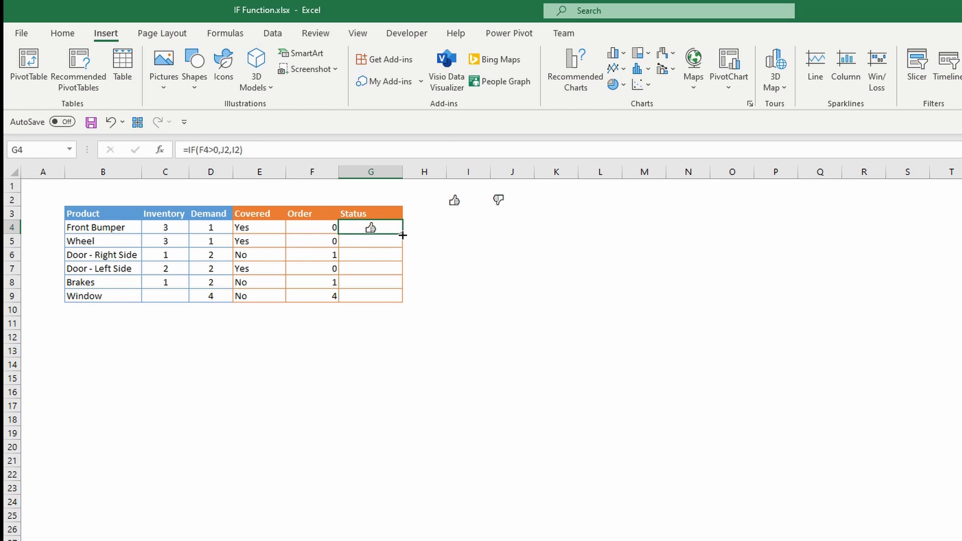
double_click(402, 235)
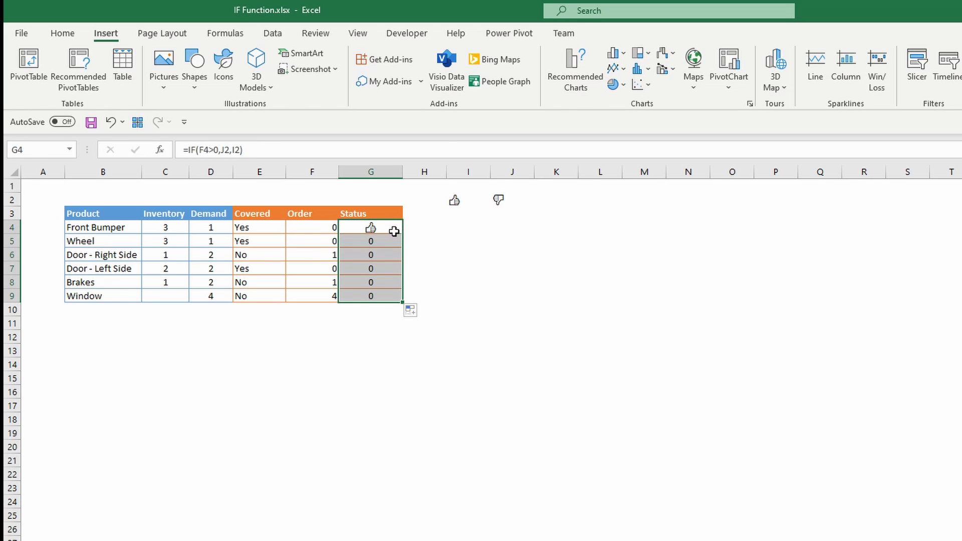
click(393, 228)
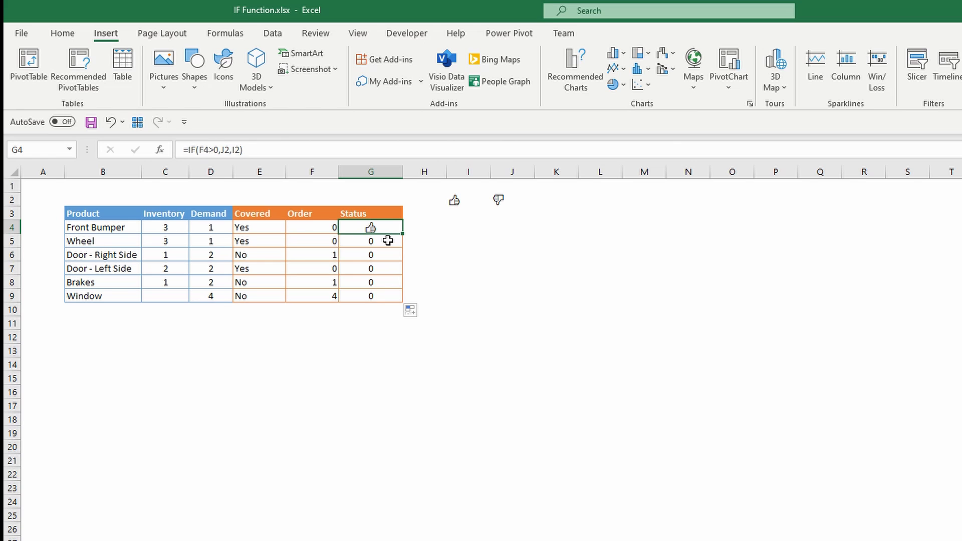
click(390, 242)
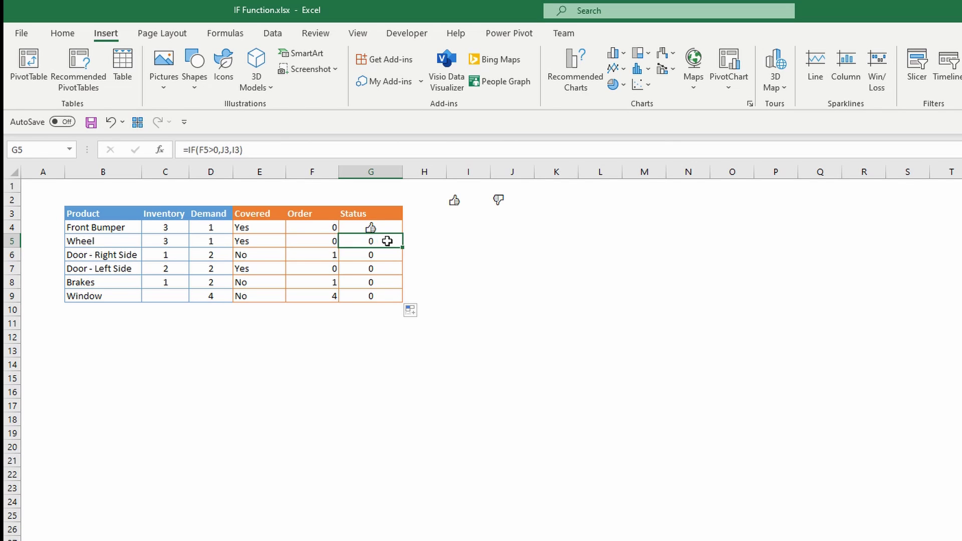
Examine the emoji cell references in the Status formulas of G4, G5 and G6.
click(378, 226)
click(225, 149)
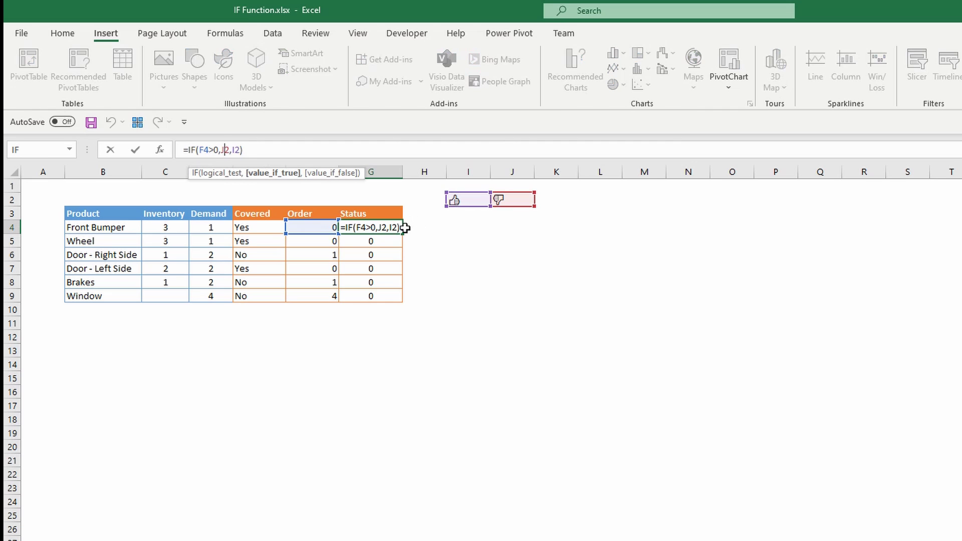
key(Return)
key(F2)
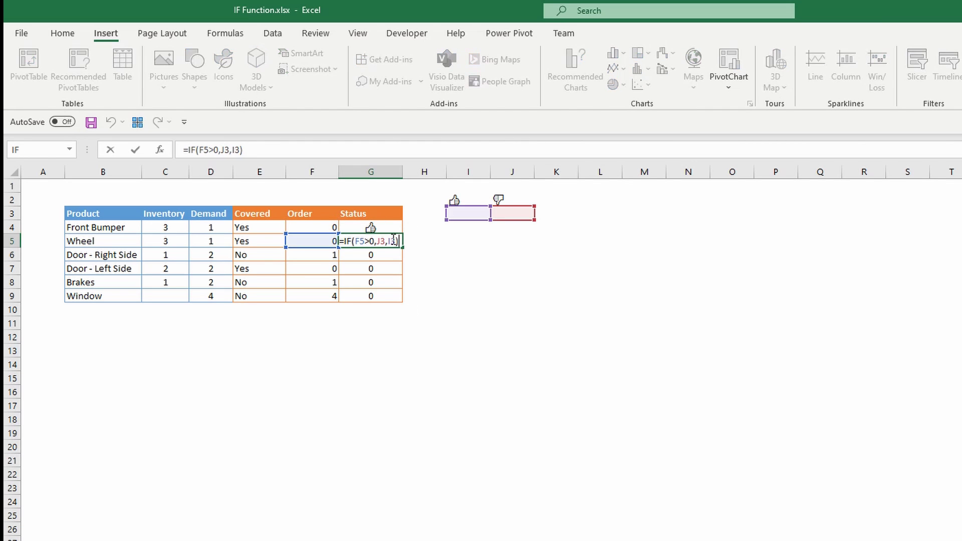
key(Return)
key(F2)
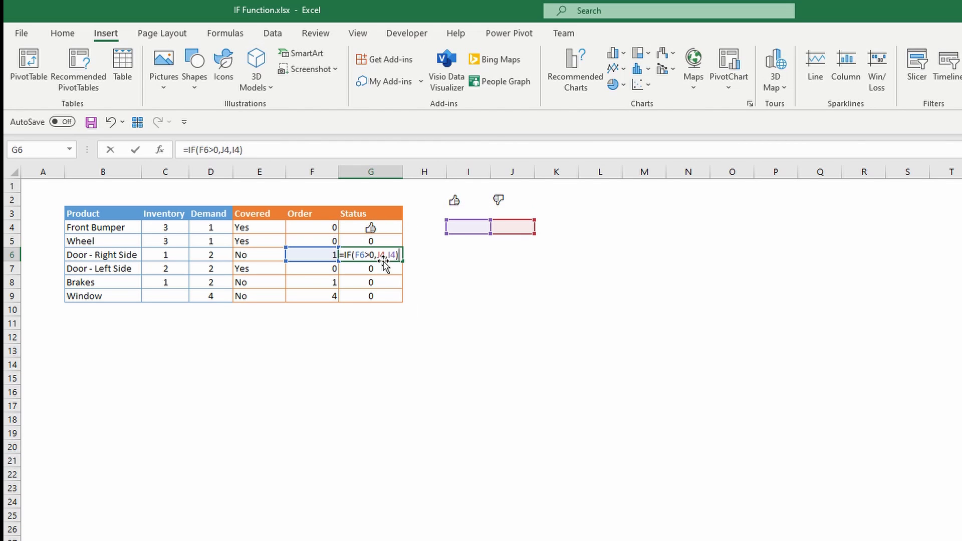
Make both emoji references absolute in the G4 Status formula so it reads =IF(F4>0,$J$2,$I$2).
click(371, 227)
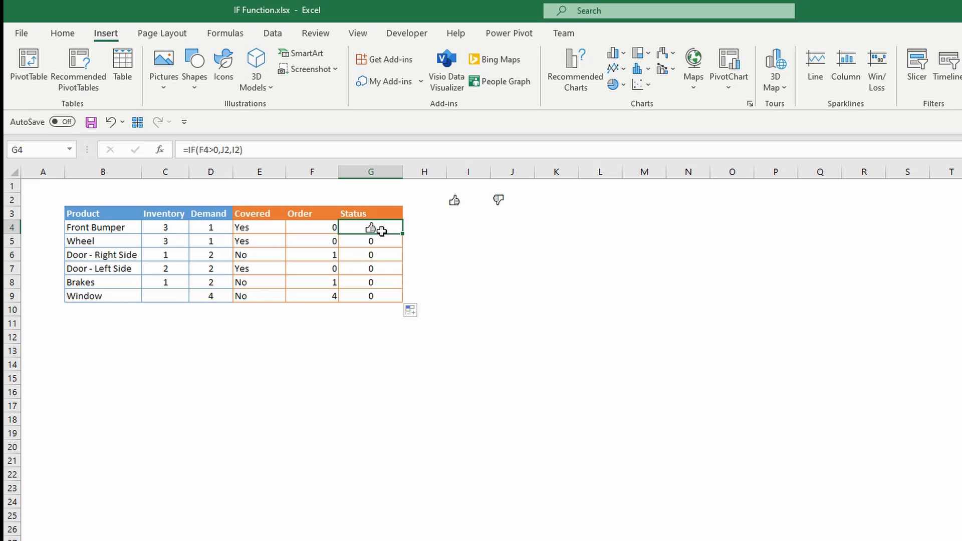
key(F2)
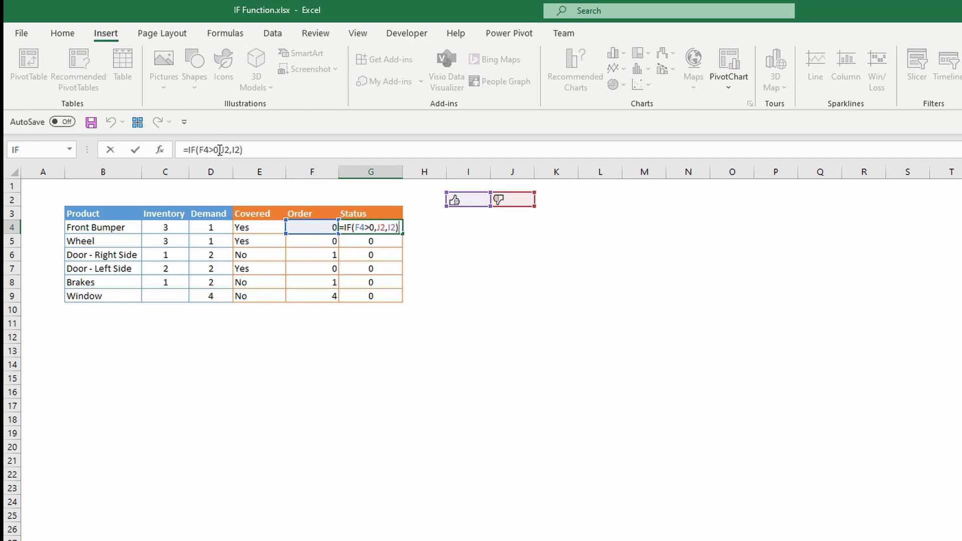
drag(221, 150, 230, 151)
key(F4)
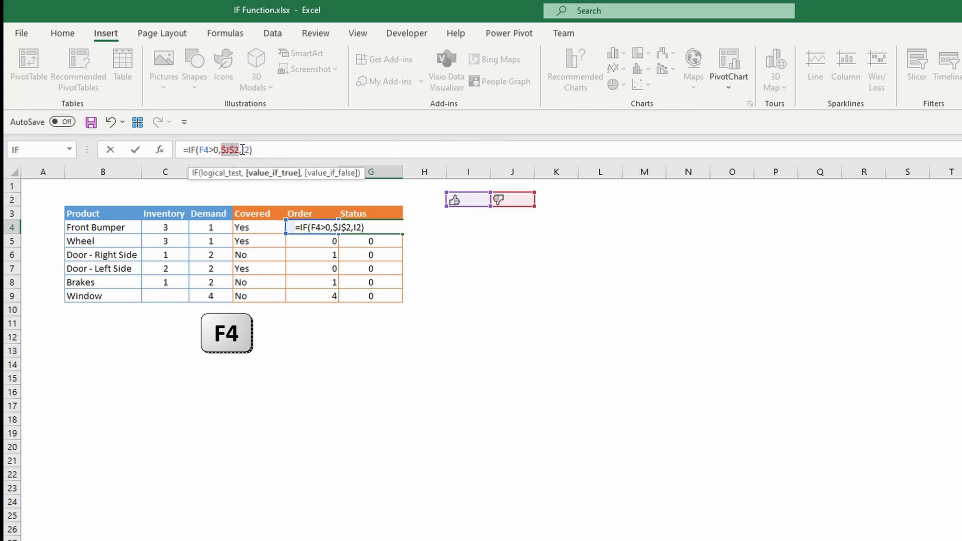
drag(242, 150, 251, 149)
key(F4)
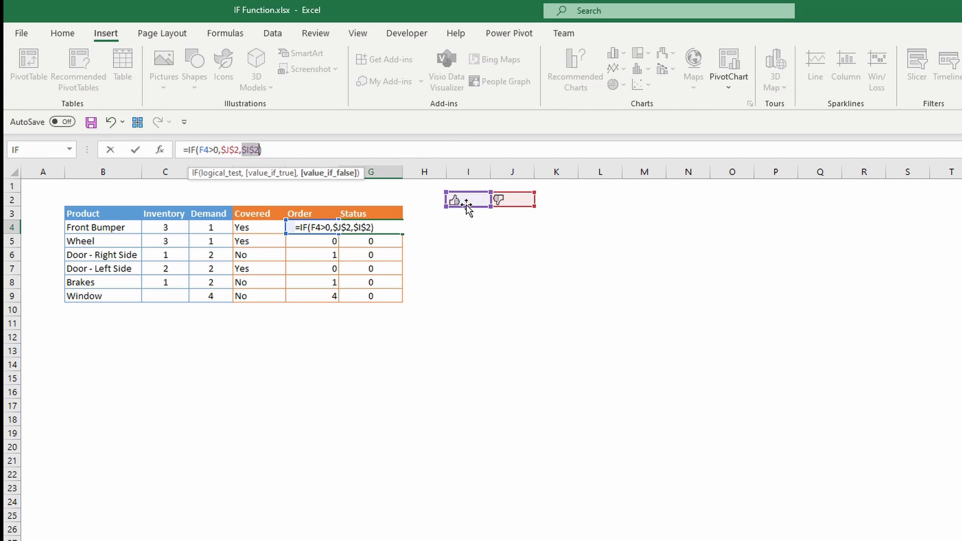
key(Return)
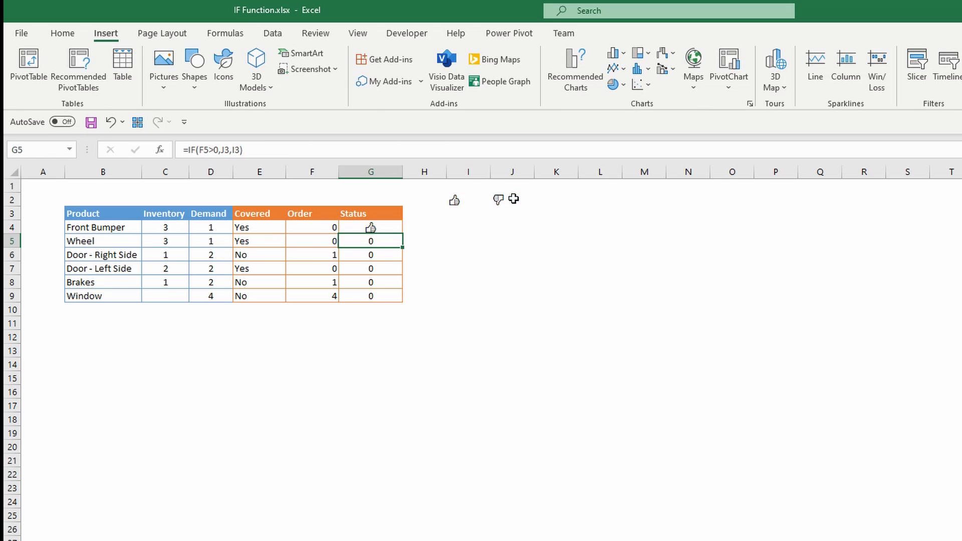
Fill the Status formula from G4 down through G9 and check the references in the filled cells.
click(385, 229)
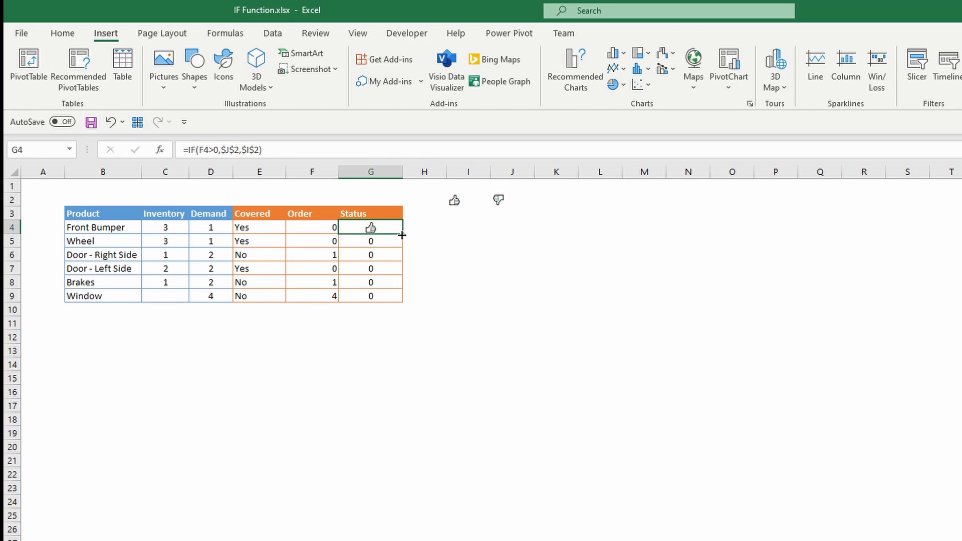
double_click(401, 234)
double_click(384, 255)
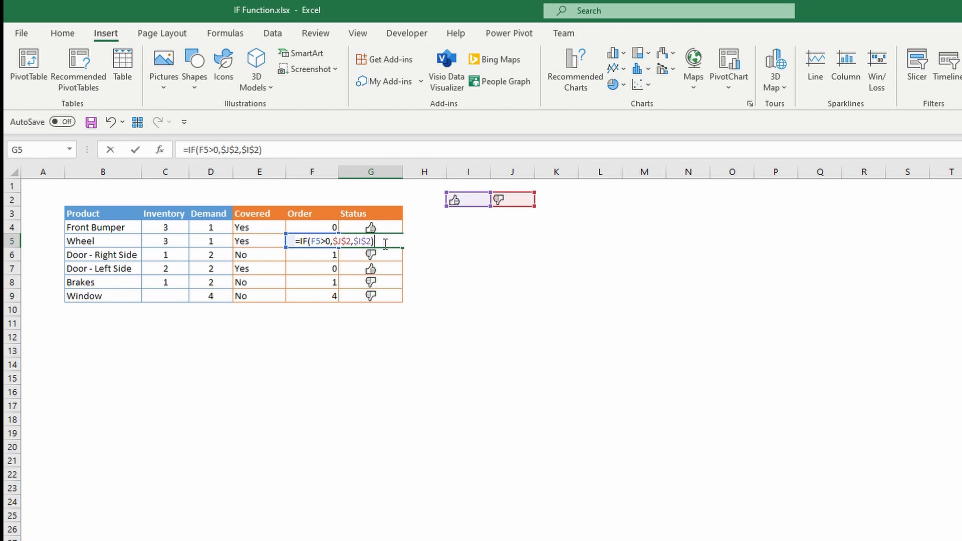
key(Escape)
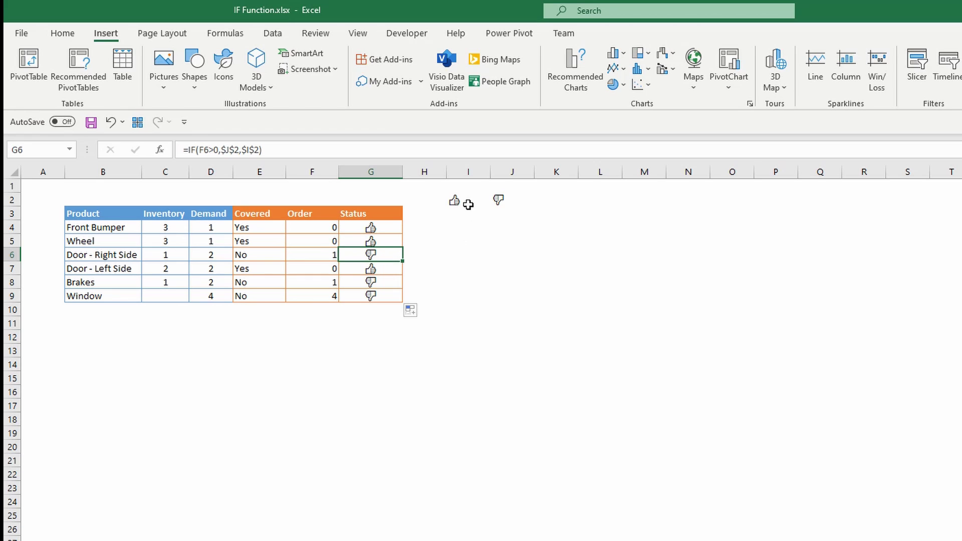
key(F2)
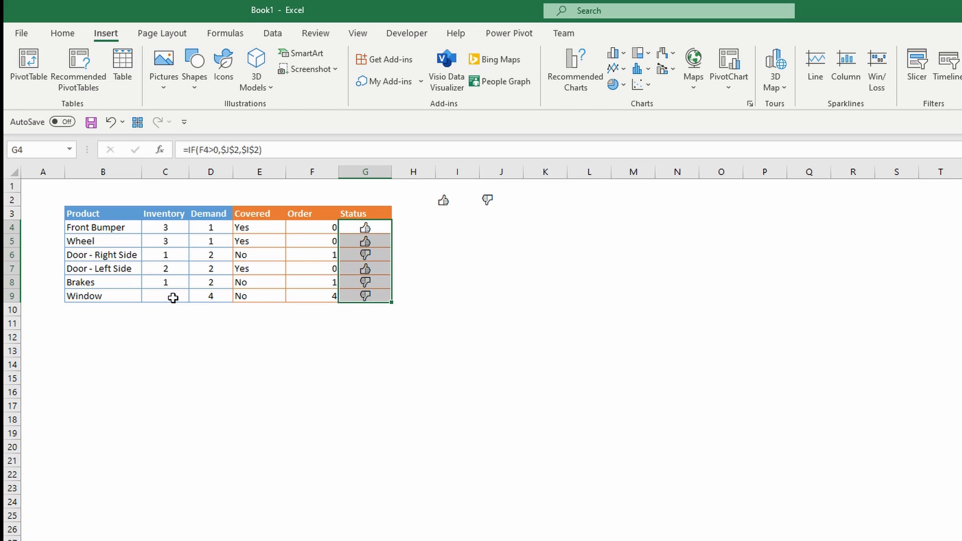
Enter the formula =IF(C4="","Check Stock","Ok") in H4, beside the Status cell for Front Bumper.
click(407, 223)
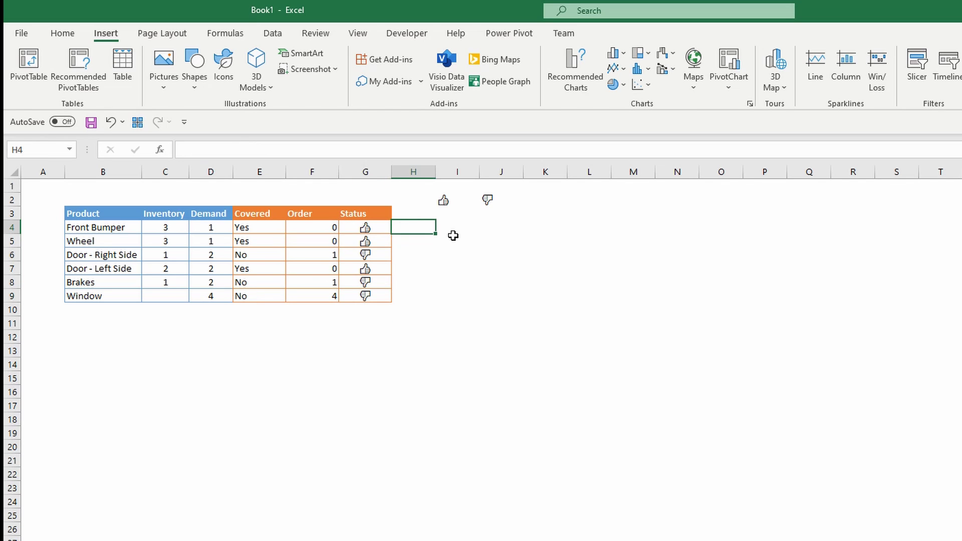
text(=if)
key(Tab)
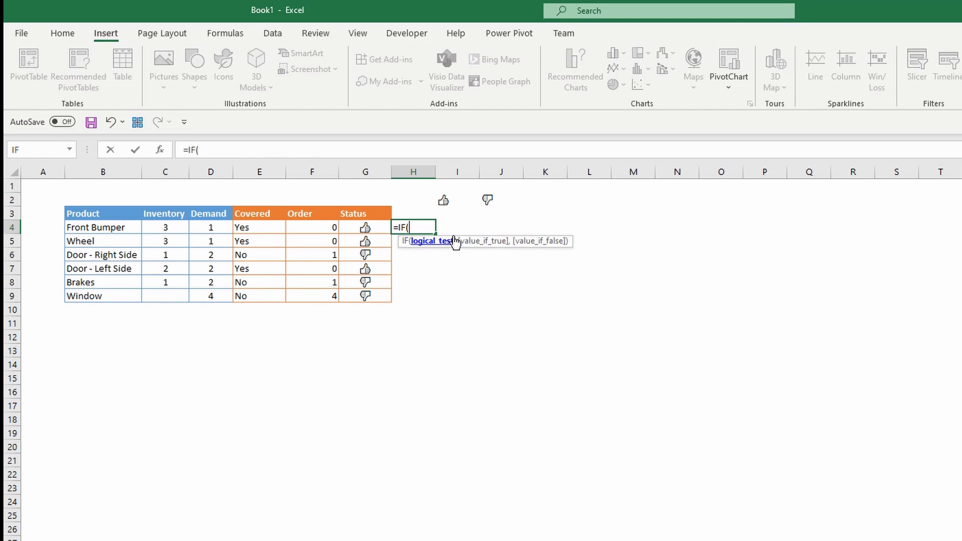
click(171, 227)
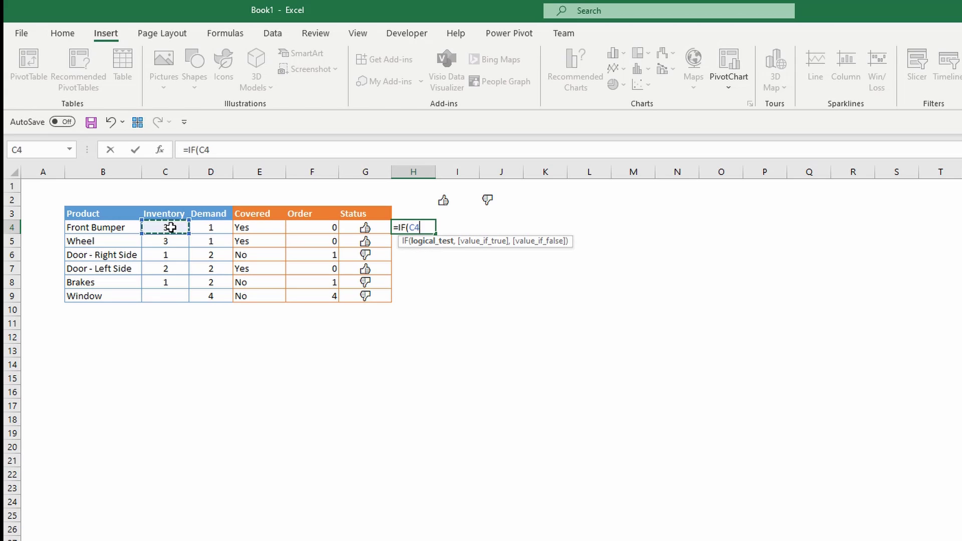
text(="",)
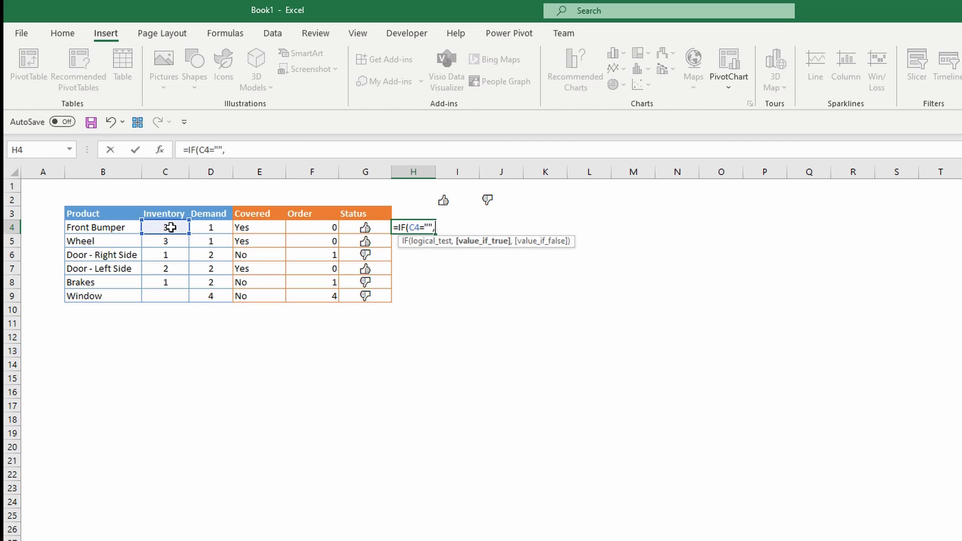
text("Check Stock")
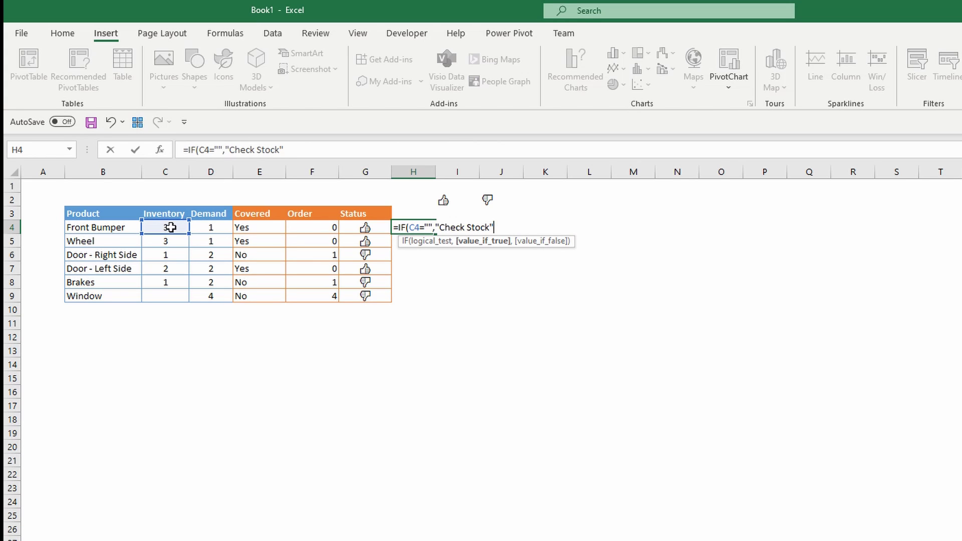
text(,)
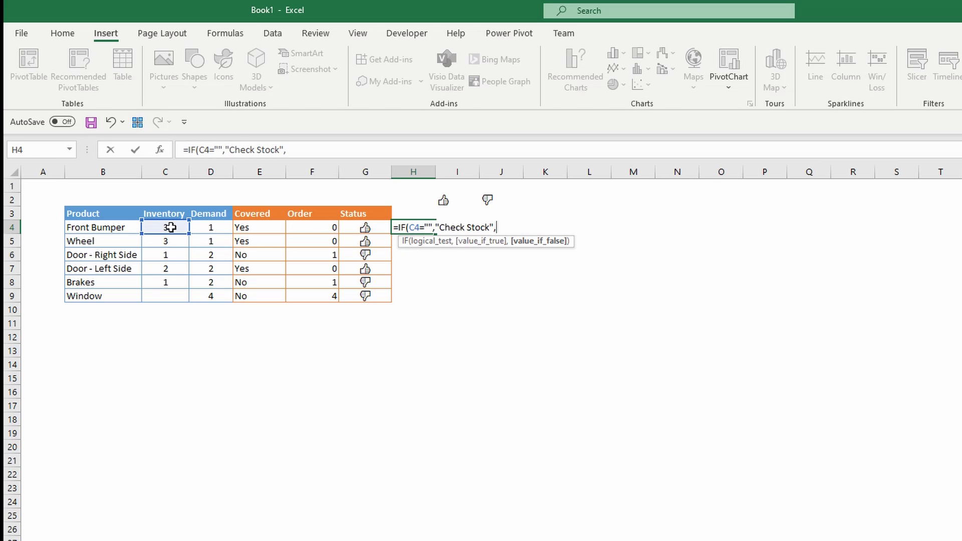
text("Ok"))
key(Return)
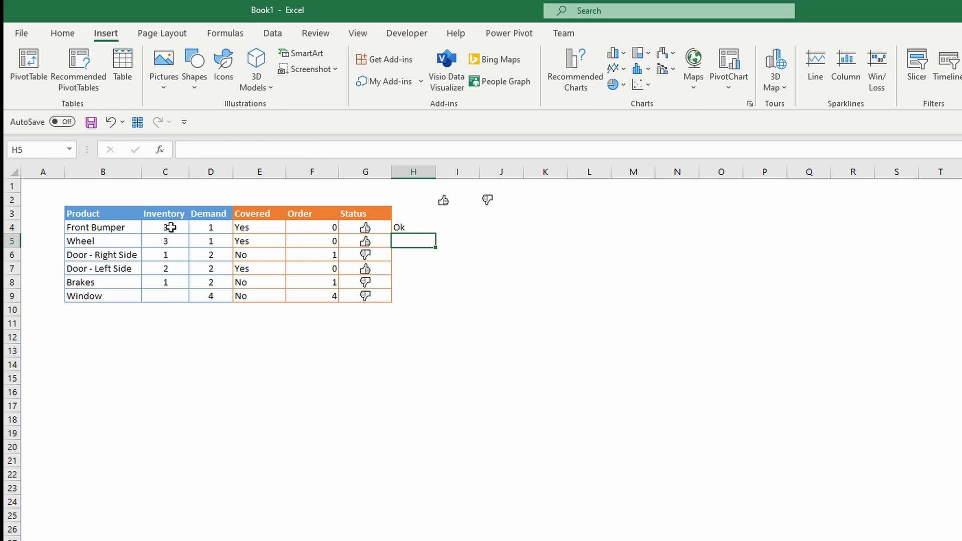
Fill the stock check formula from H4 down through H9 and compare the Window row's cells C9, G9 and H9.
click(408, 227)
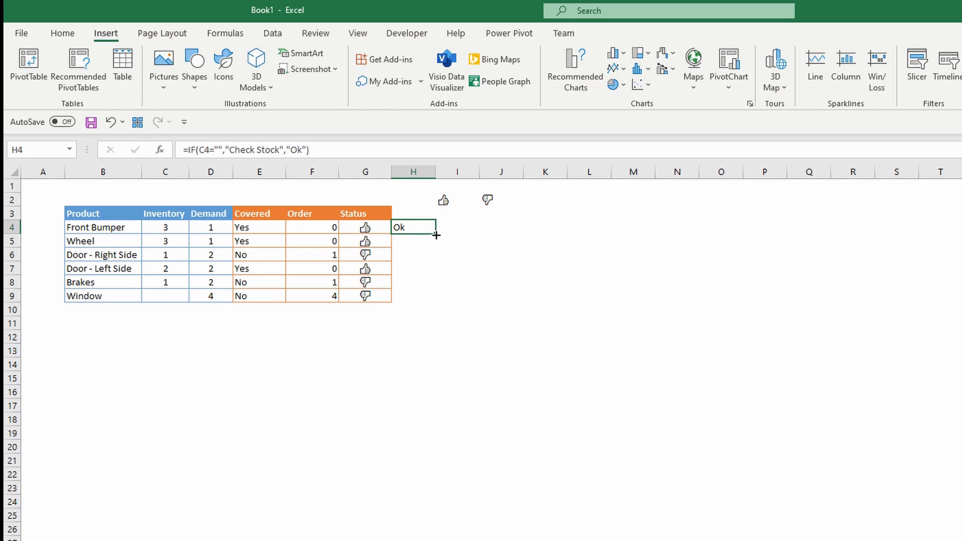
double_click(436, 234)
click(421, 296)
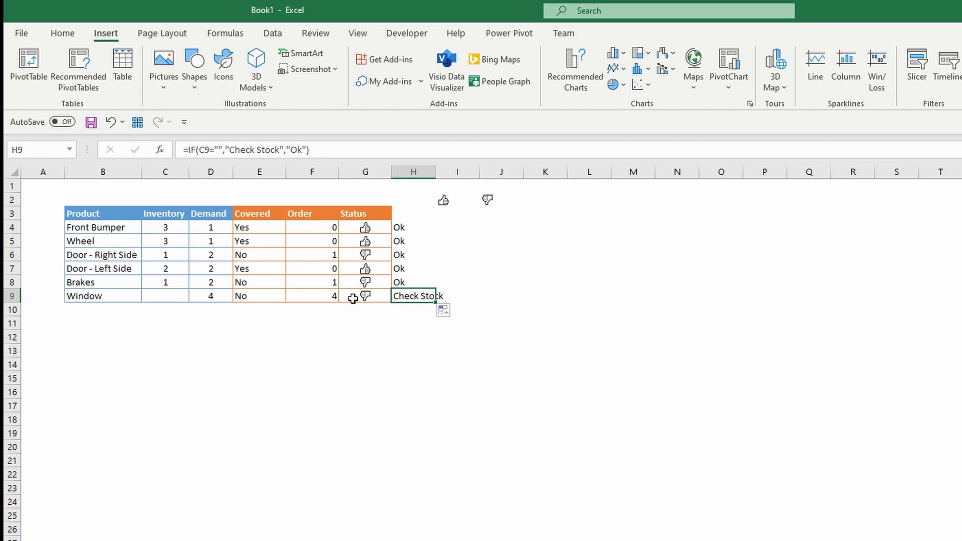
click(179, 297)
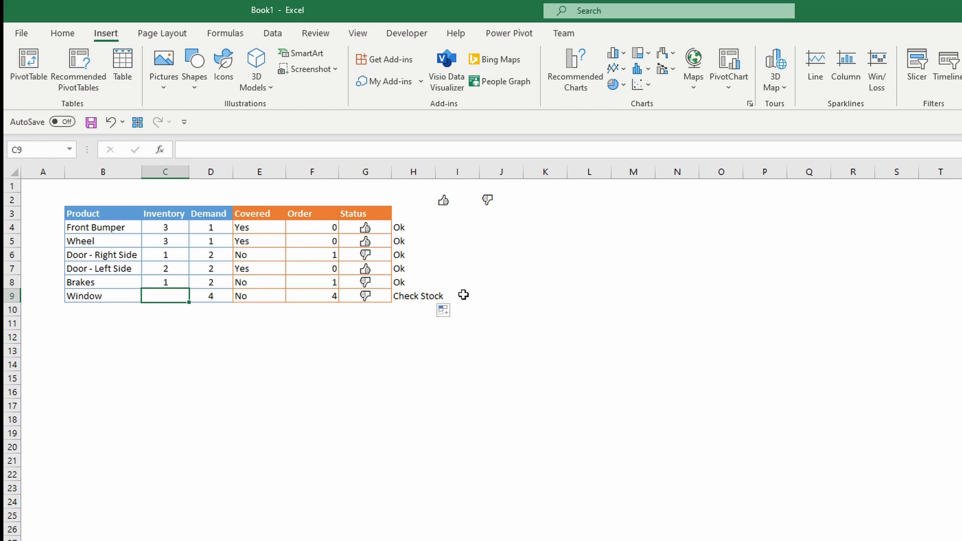
click(401, 296)
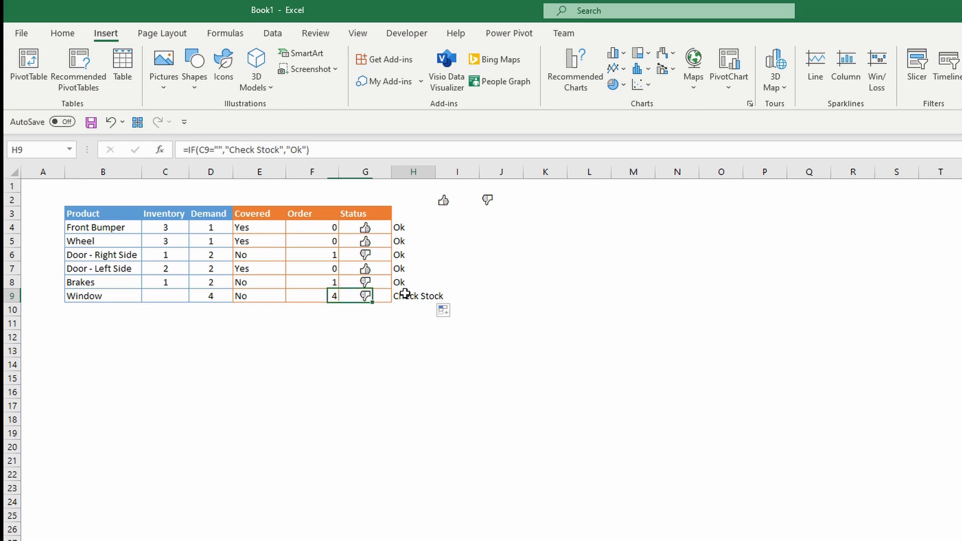
click(364, 296)
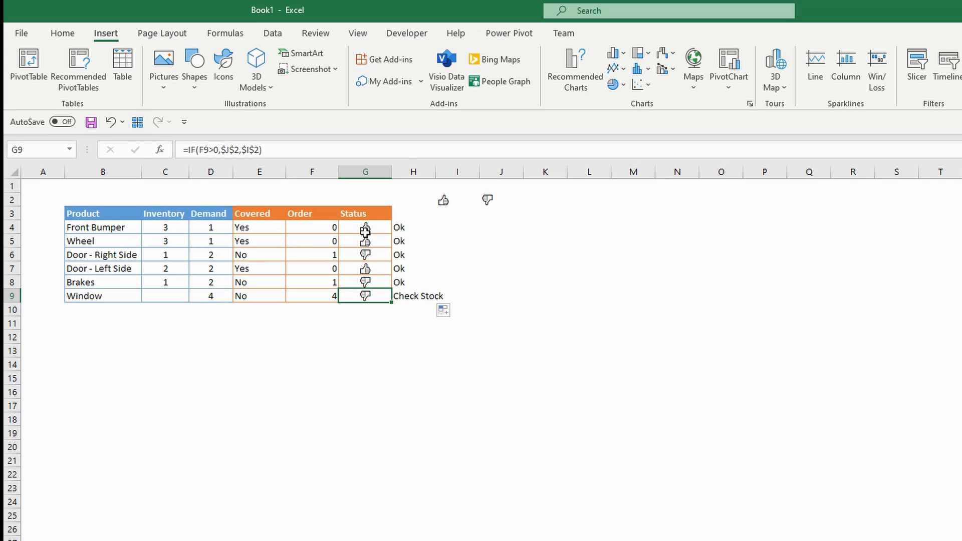
Copy the formula part IF(C4="","Check Stock", from H4, leaving that cell's formula as it is.
click(416, 227)
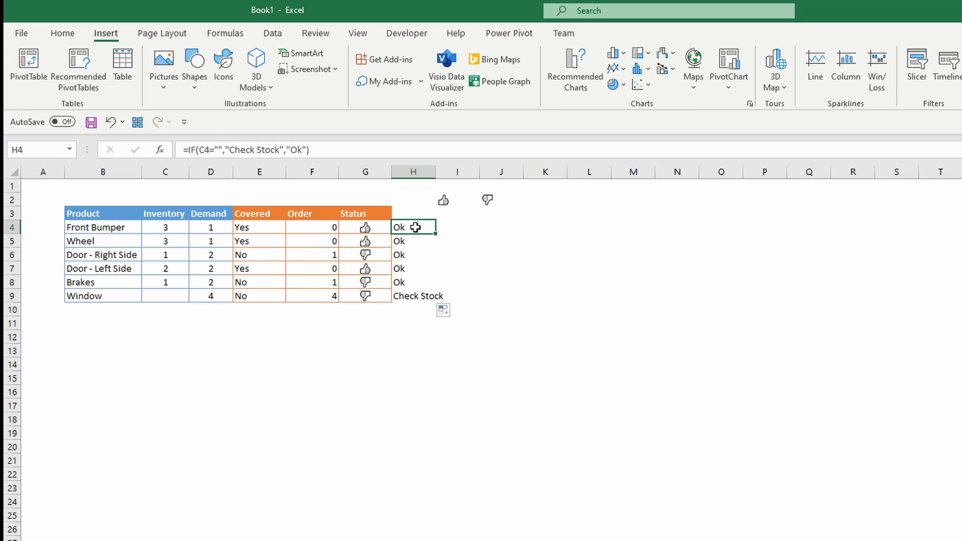
click(202, 150)
drag(202, 150, 288, 150)
key(ctrl+c)
key(Escape)
Paste the copied stock check into G4 and close the nested formula as =IF(C4="","Check Stock",IF(F4>0,$J$2,$I$2)).
click(363, 227)
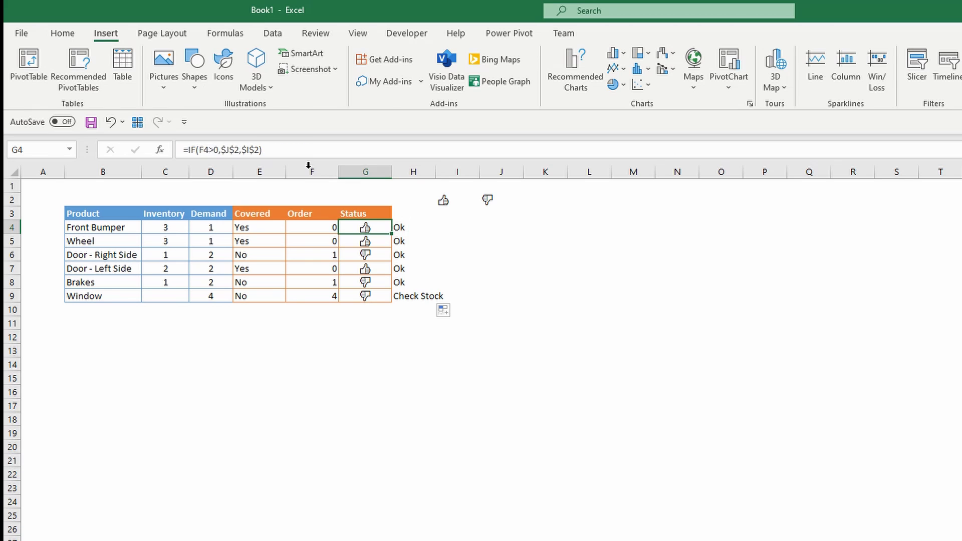
click(189, 149)
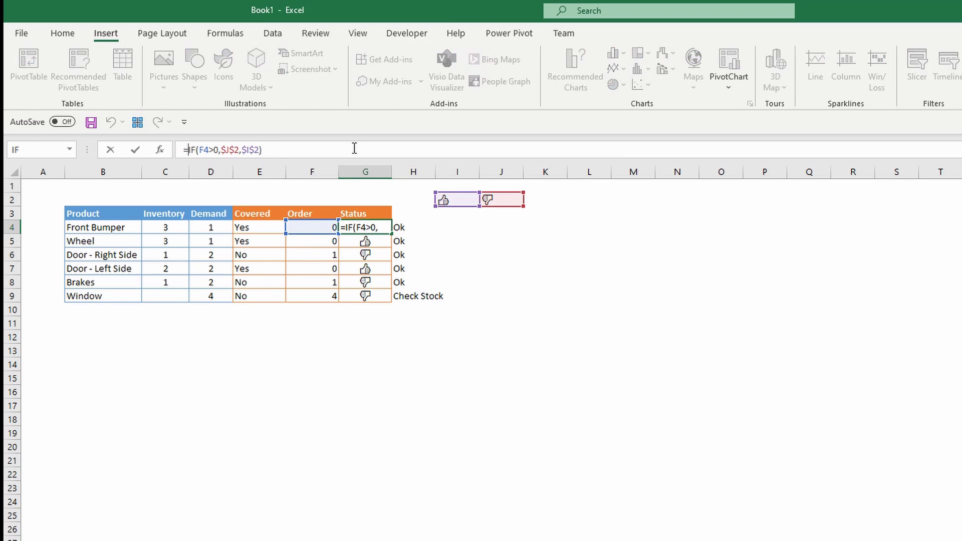
key(ctrl+v)
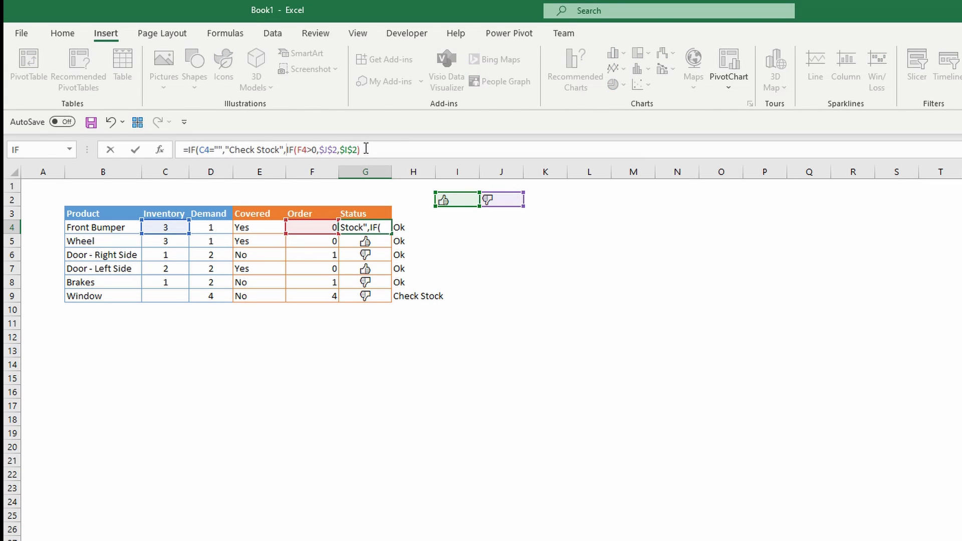
click(366, 148)
text())
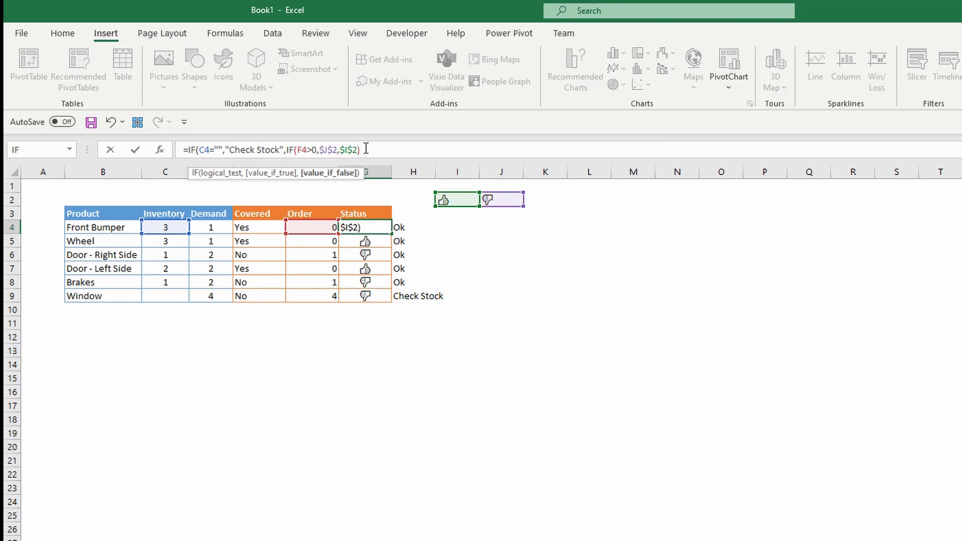
text())
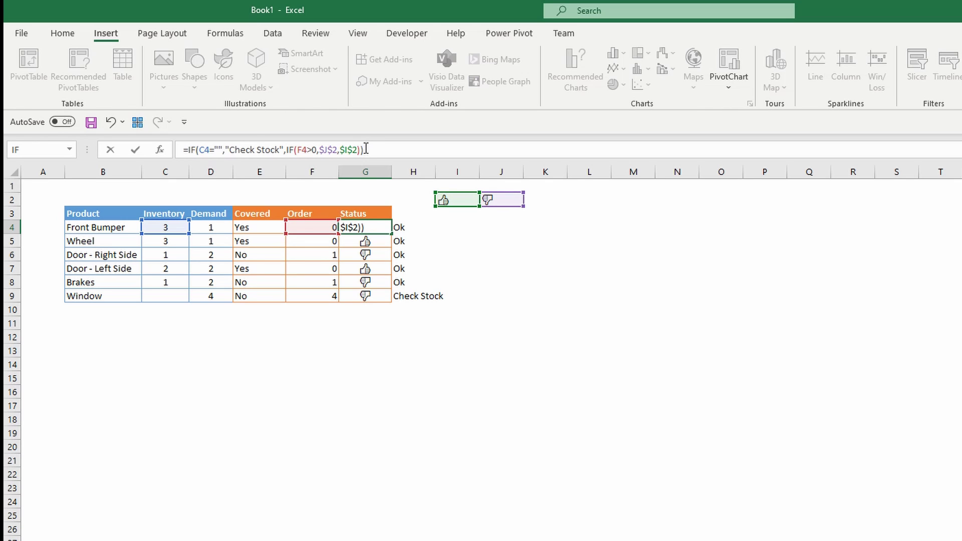
key(ctrl+Return)
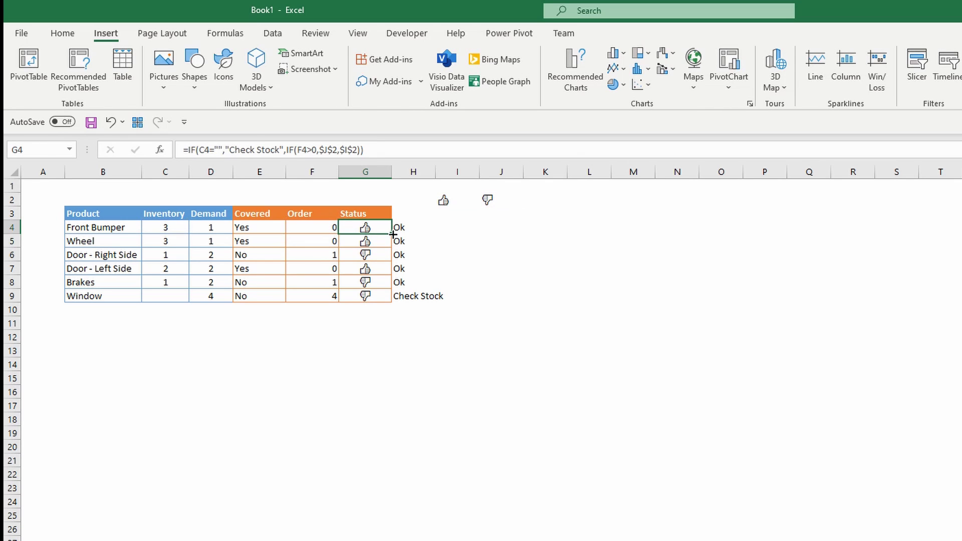
Fill the nested Status formula from G4 down through G9 and widen column G slightly to fit Check Stock.
double_click(391, 233)
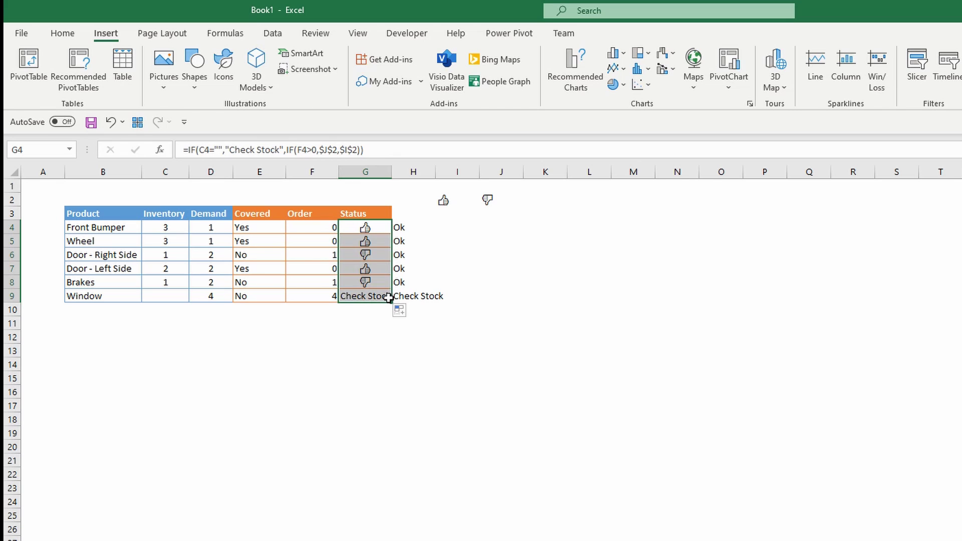
drag(393, 175, 402, 173)
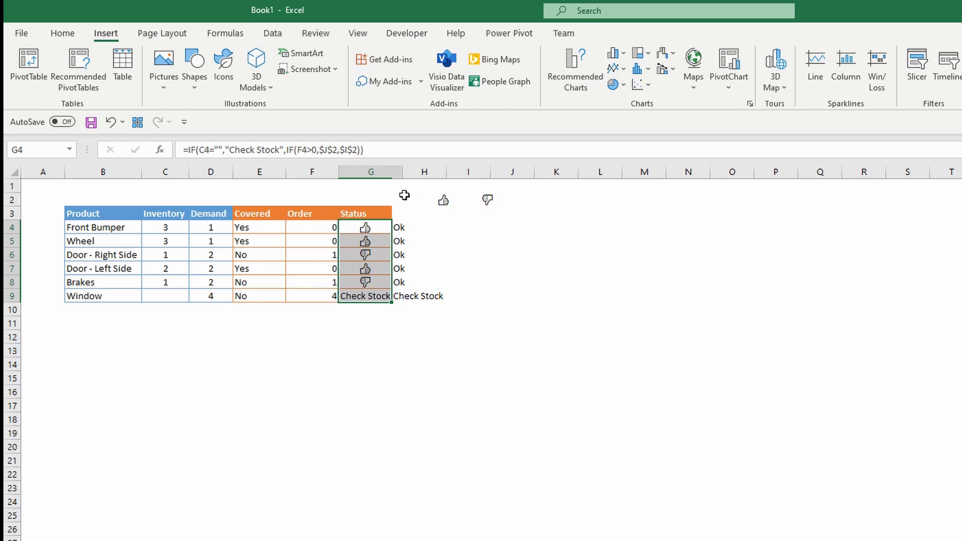
click(422, 296)
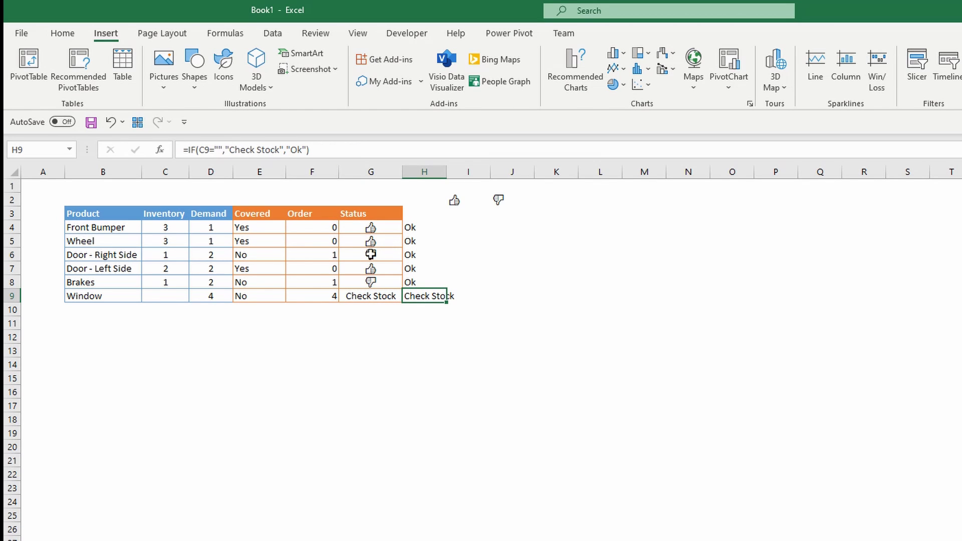
click(373, 298)
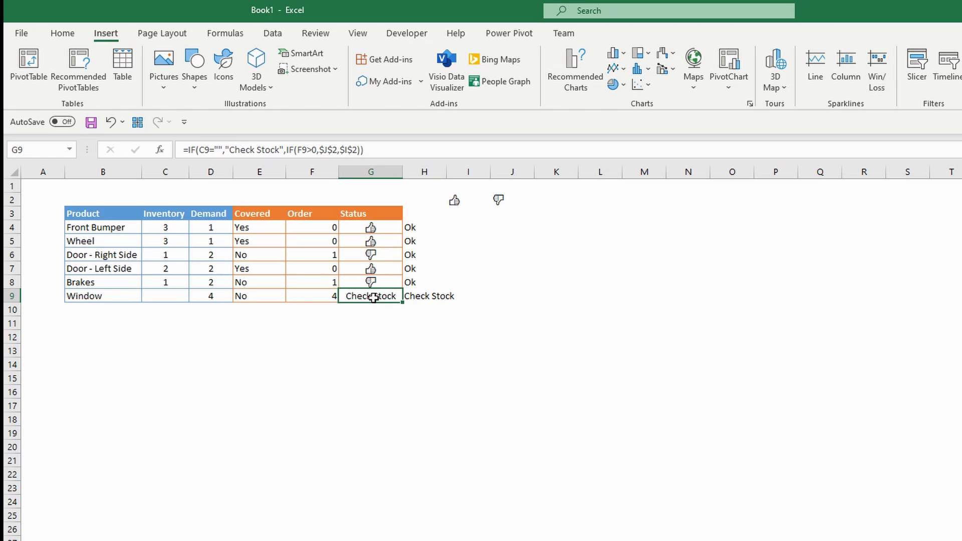